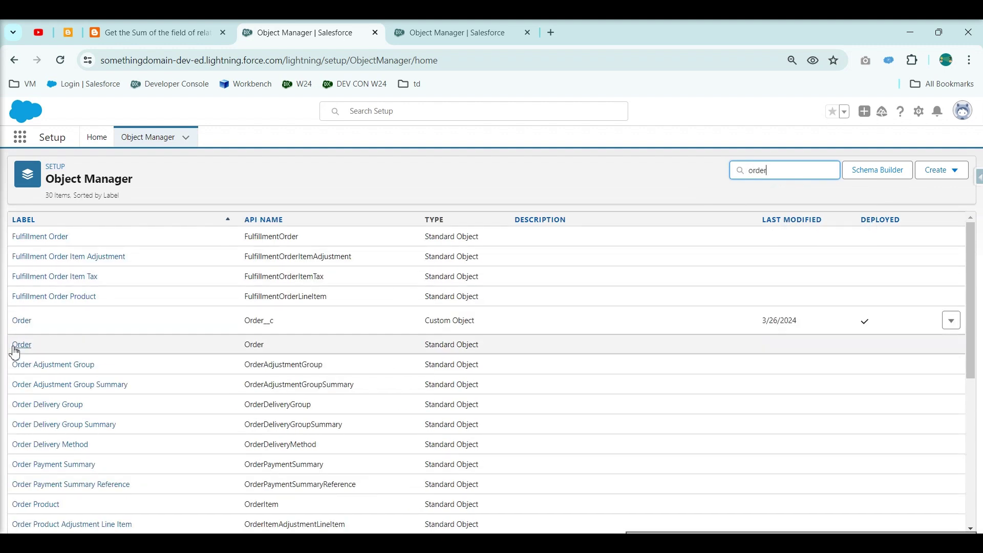
# - Open the custom Order object (Order__c) and review its fields, including the data type of Total Amount
pyautogui.click(24, 324)
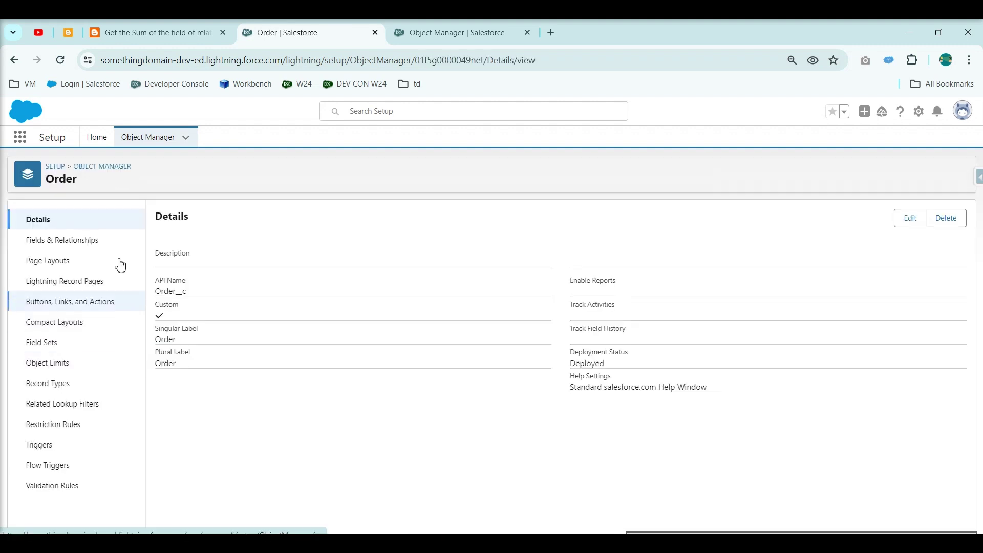
pyautogui.click(82, 241)
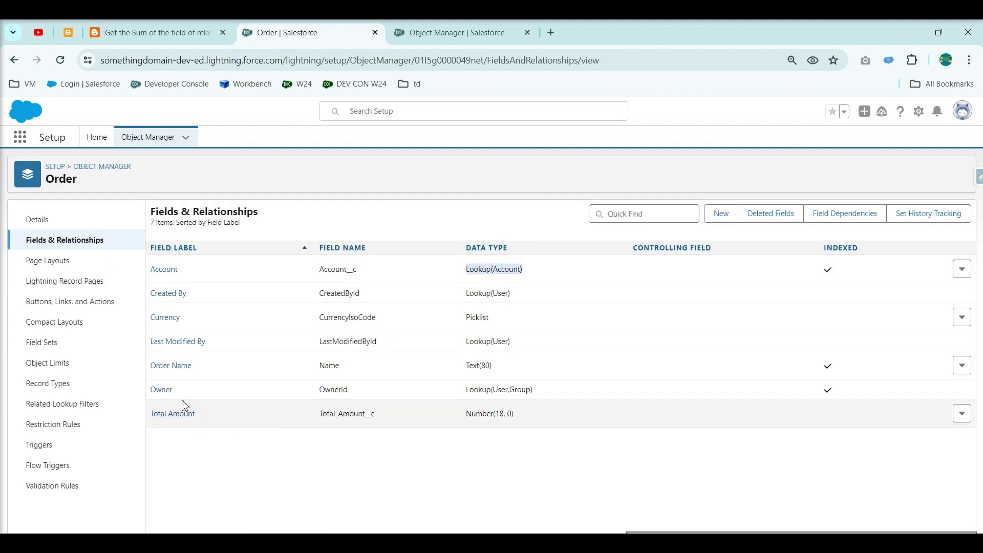
pyautogui.moveTo(534, 415); pyautogui.dragTo(442, 442)
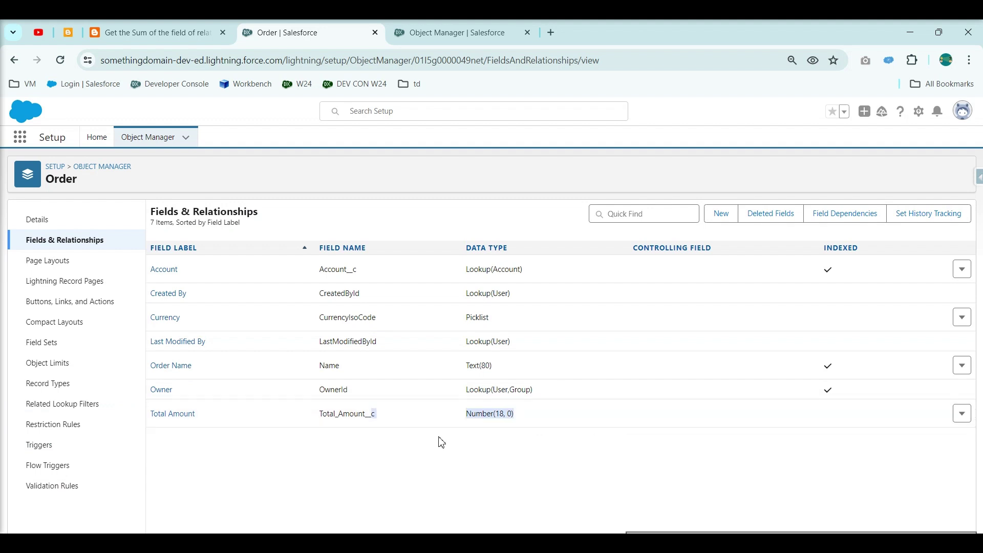
pyautogui.click(441, 443)
# - Open Setup home in a new browser tab and close the Order and Object Manager tabs
pyautogui.click(925, 120)
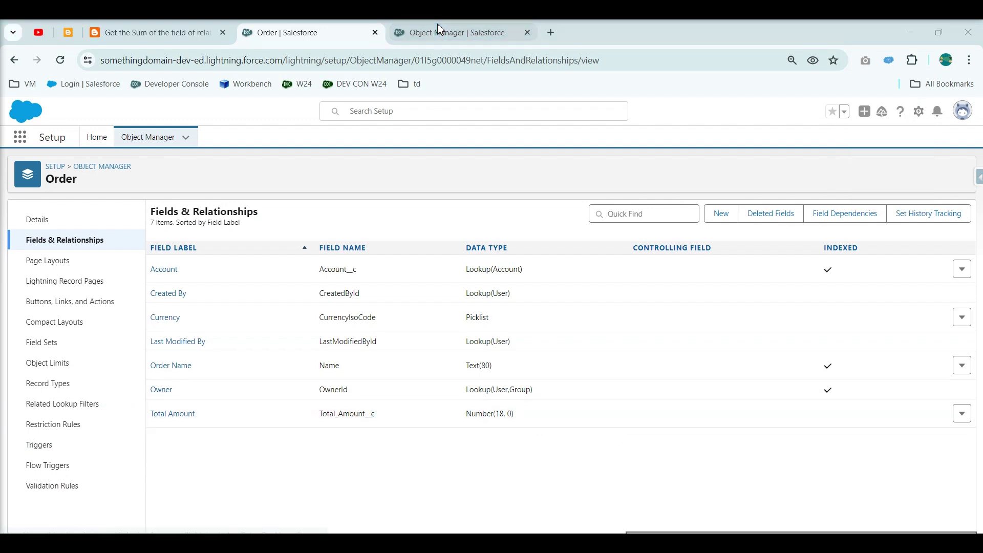
pyautogui.click(920, 117)
pyautogui.click(850, 137)
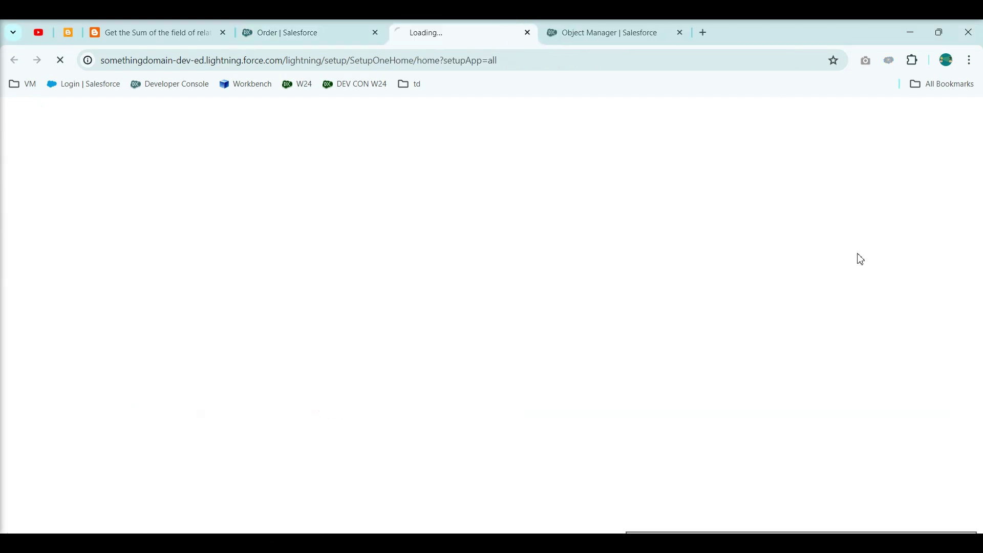
pyautogui.click(374, 33)
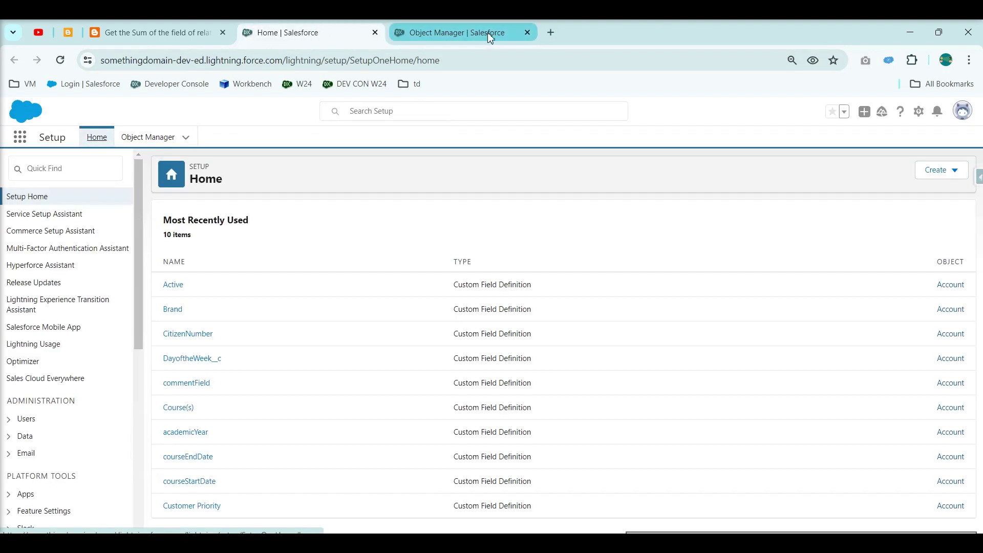
pyautogui.click(527, 32)
# - Create a new Record-Triggered Flow from Setup home
pyautogui.click(931, 169)
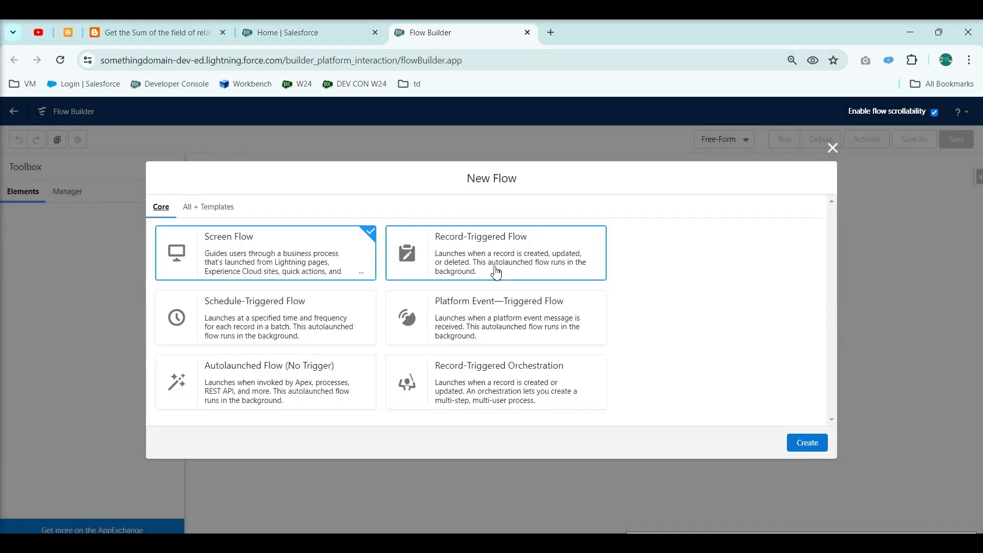
pyautogui.click(497, 271)
pyautogui.click(807, 442)
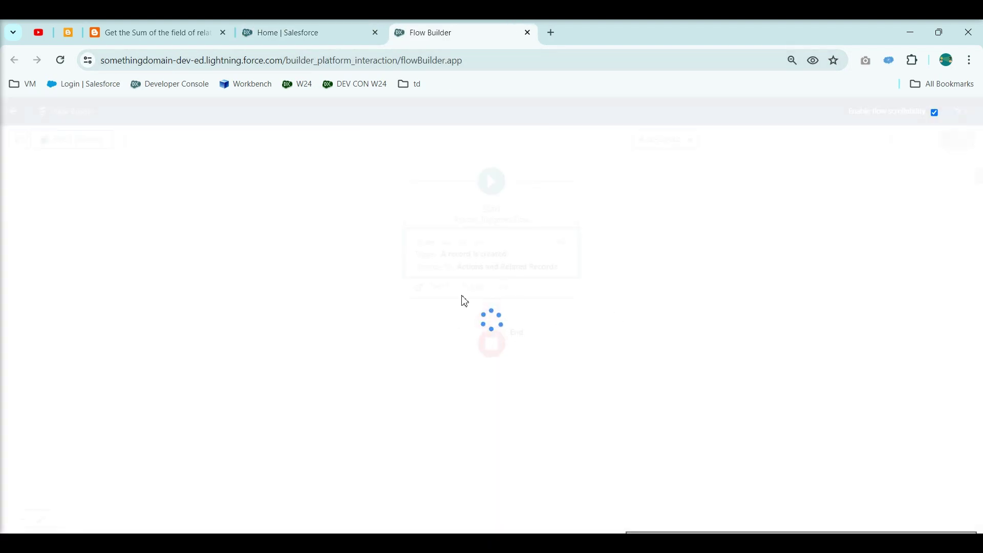
# - Set the flow's triggering object to Account and have it run when a record is updated
pyautogui.click(496, 233)
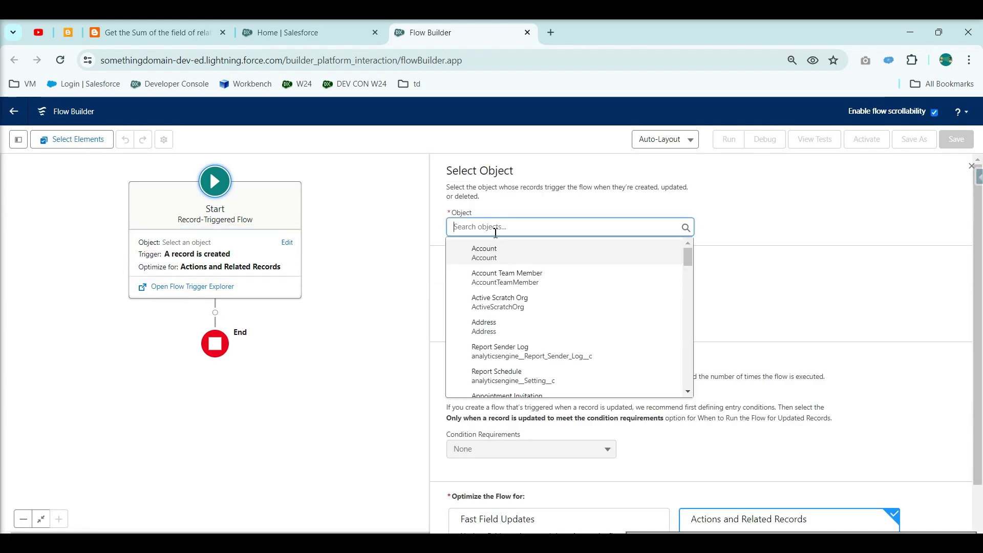
pyautogui.write('accoun')
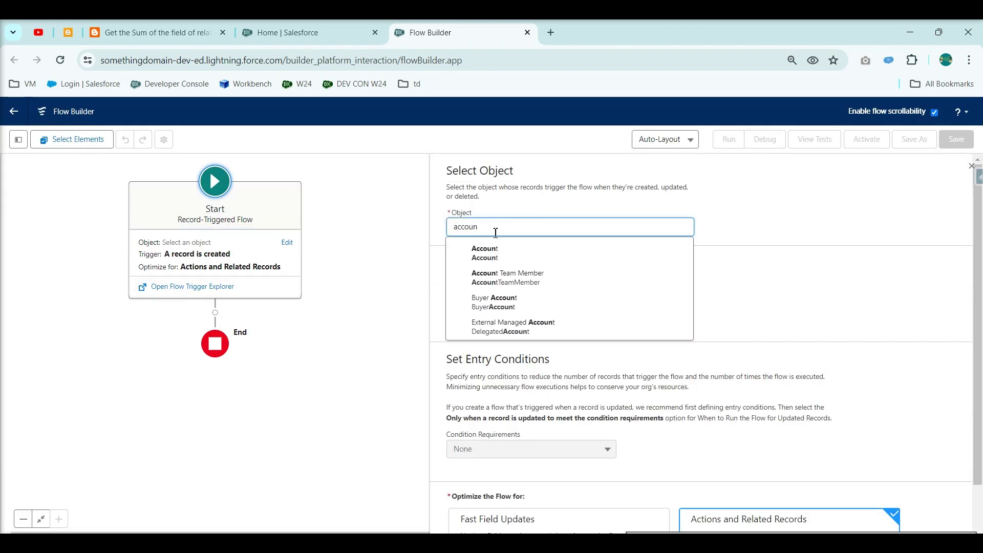
pyautogui.click(489, 252)
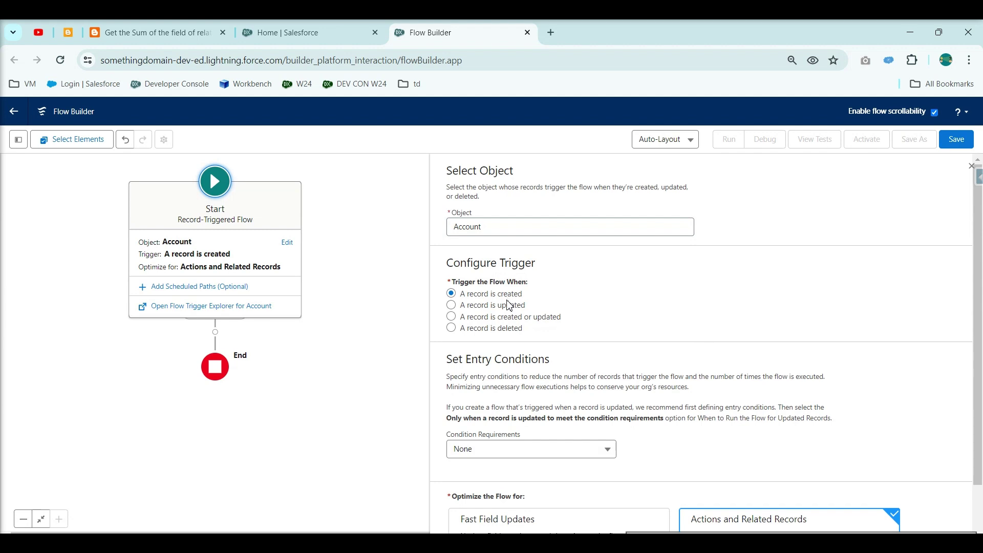
pyautogui.click(553, 305)
# - Set the entry conditions to All Conditions Are Met (AND), requiring hasOrder__c Equals True
pyautogui.scroll(-1, 590, 339)
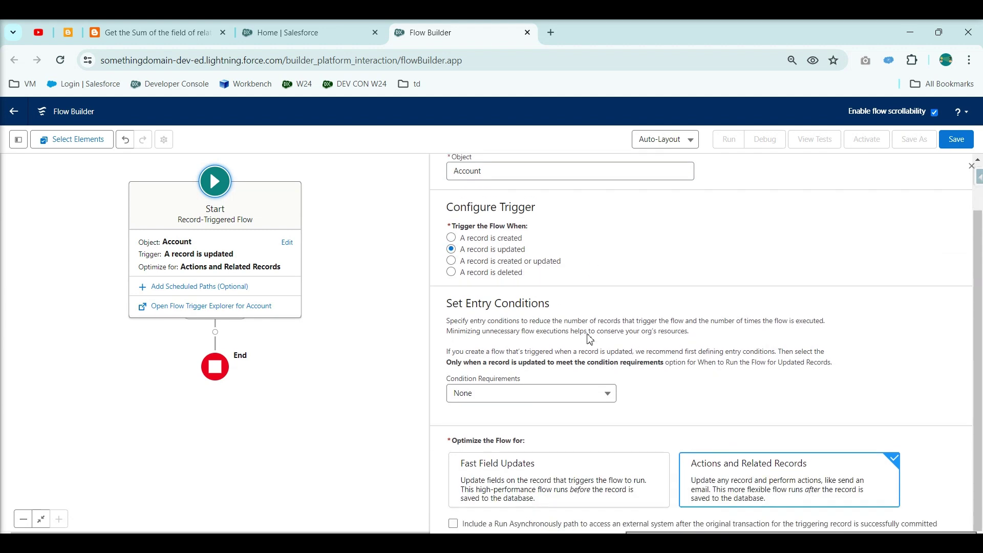
pyautogui.click(549, 394)
pyautogui.click(533, 310)
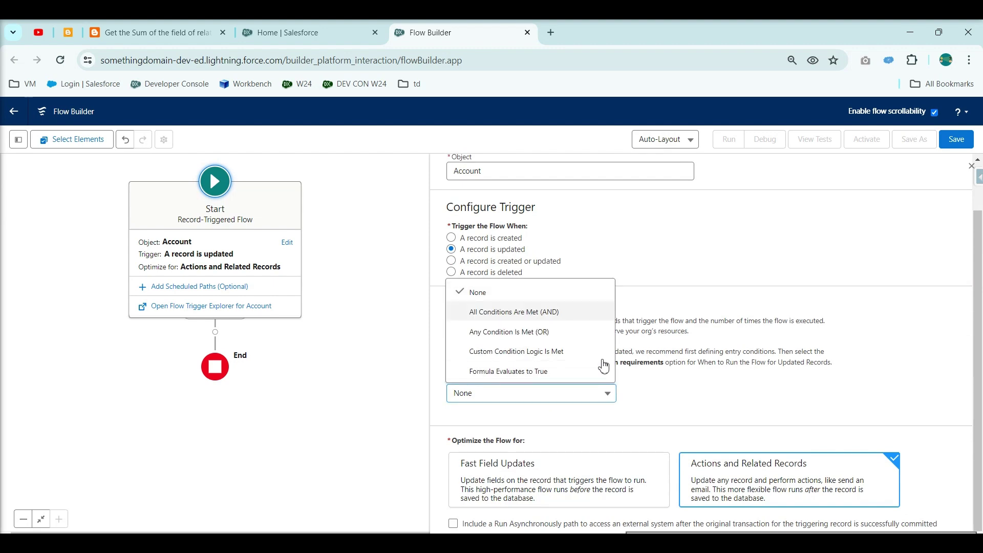
pyautogui.scroll(-2, 533, 413)
pyautogui.click(541, 324)
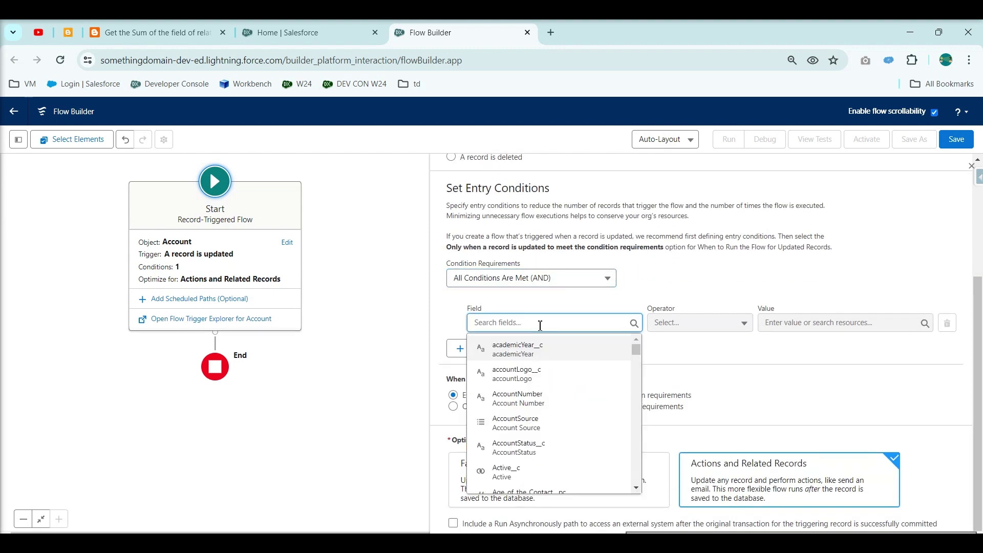
pyautogui.write('has')
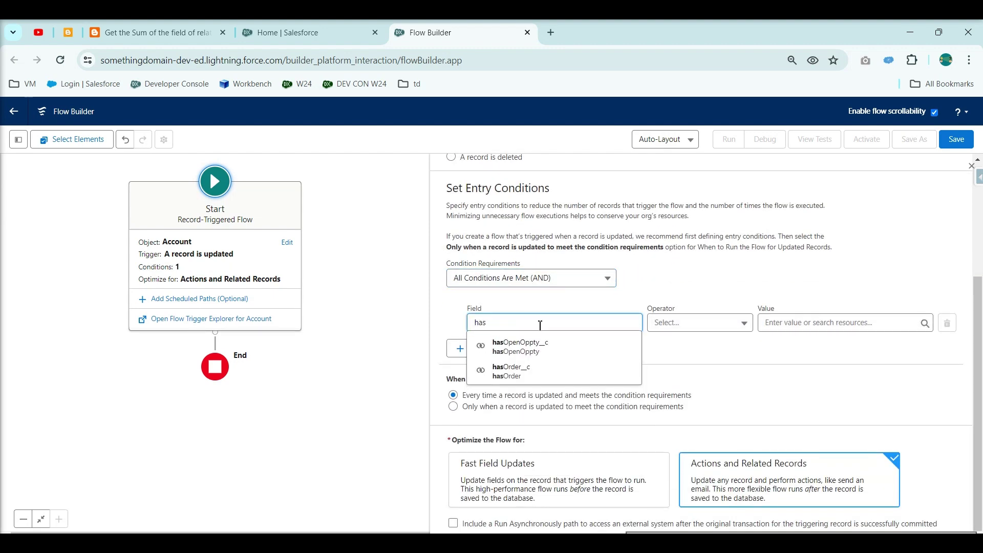
pyautogui.click(533, 369)
pyautogui.click(786, 324)
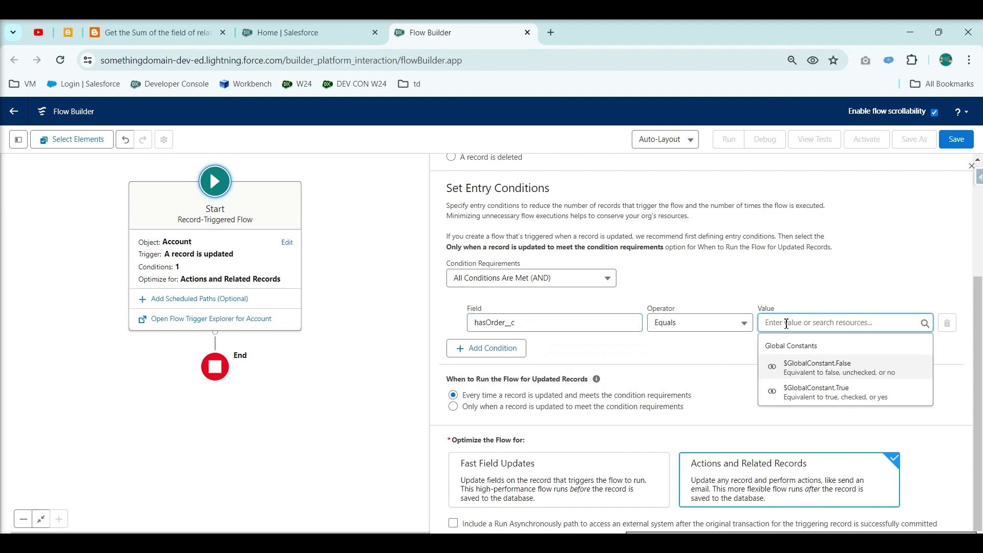
pyautogui.write('true')
pyautogui.click(794, 369)
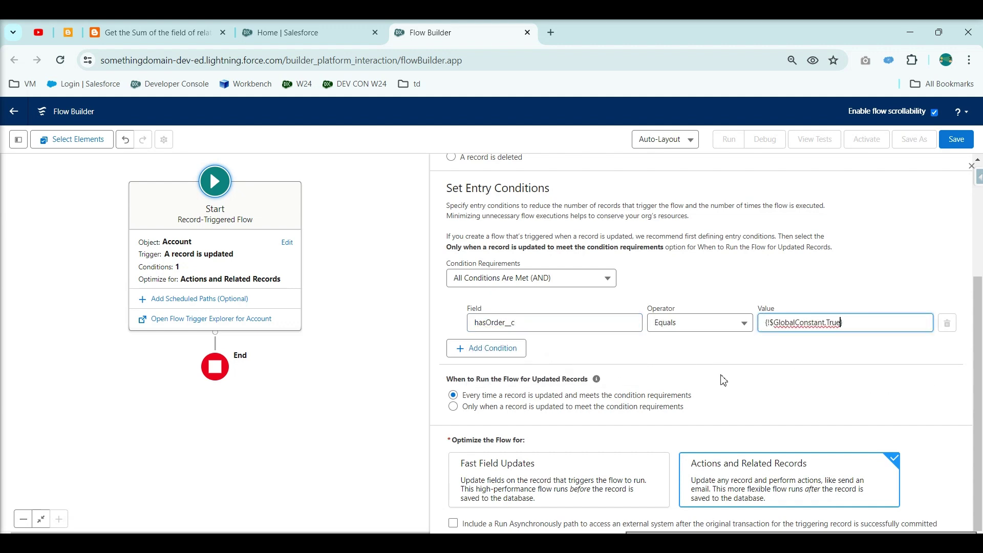
pyautogui.click(724, 380)
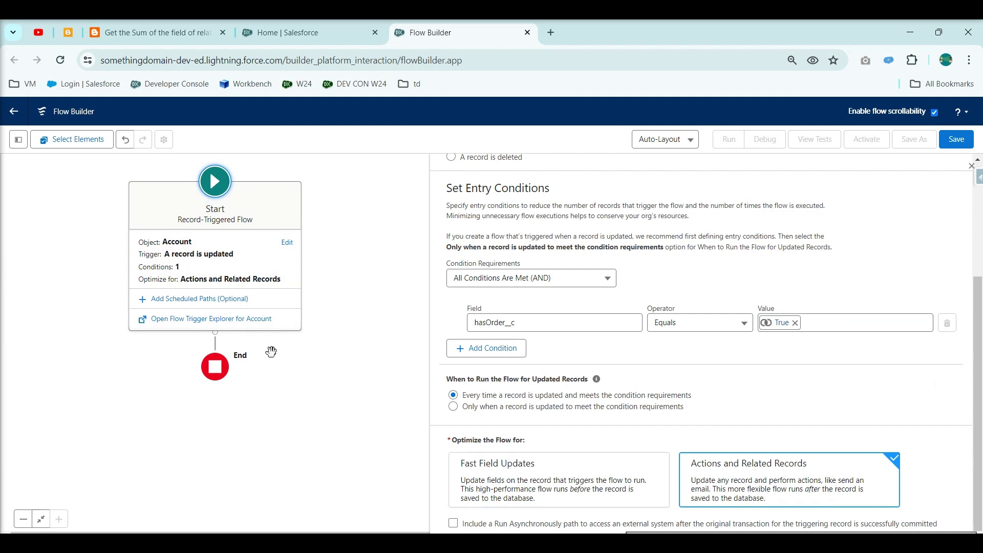
pyautogui.click(380, 388)
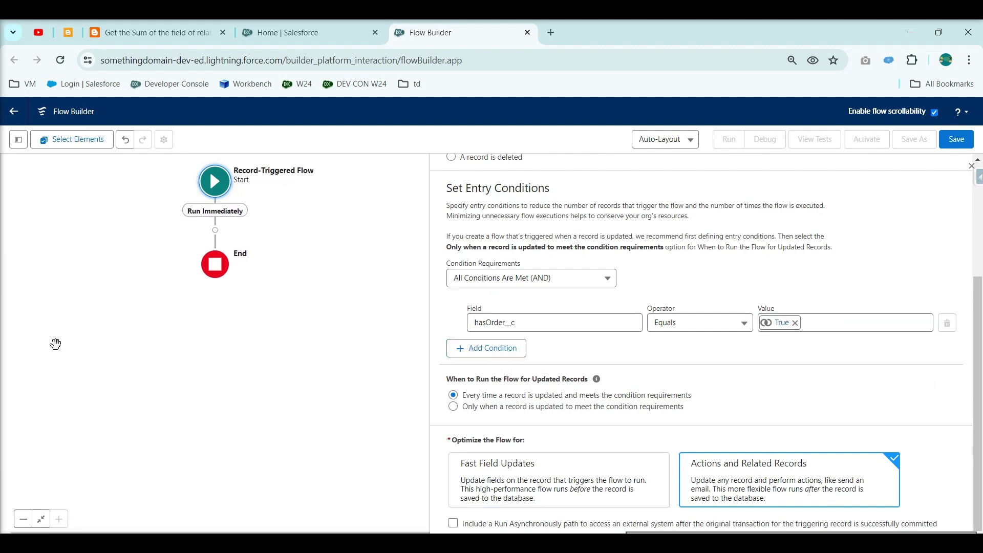
# - Add a Get Records element to the Run Immediately path and label it getRelatedOrders
pyautogui.click(215, 230)
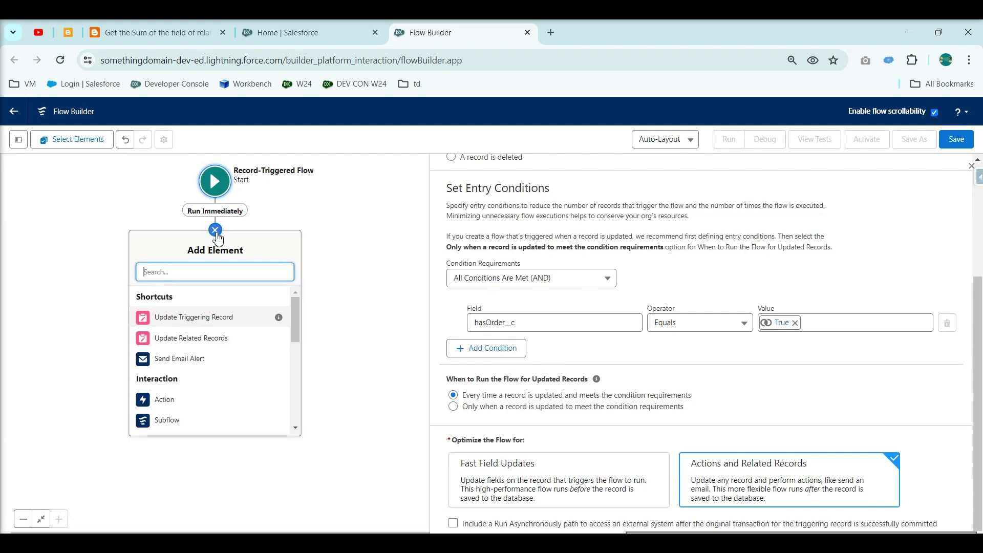
pyautogui.write('get')
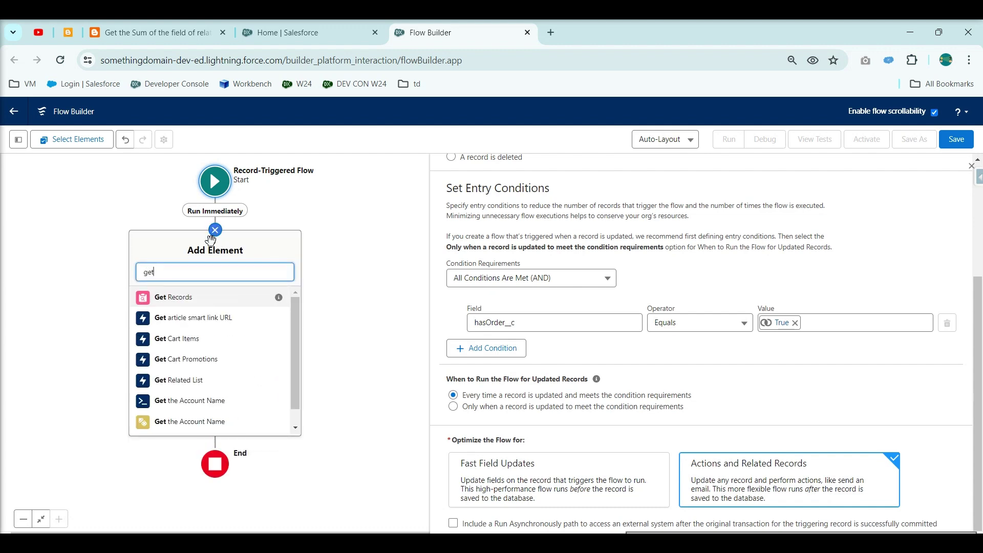
pyautogui.click(276, 304)
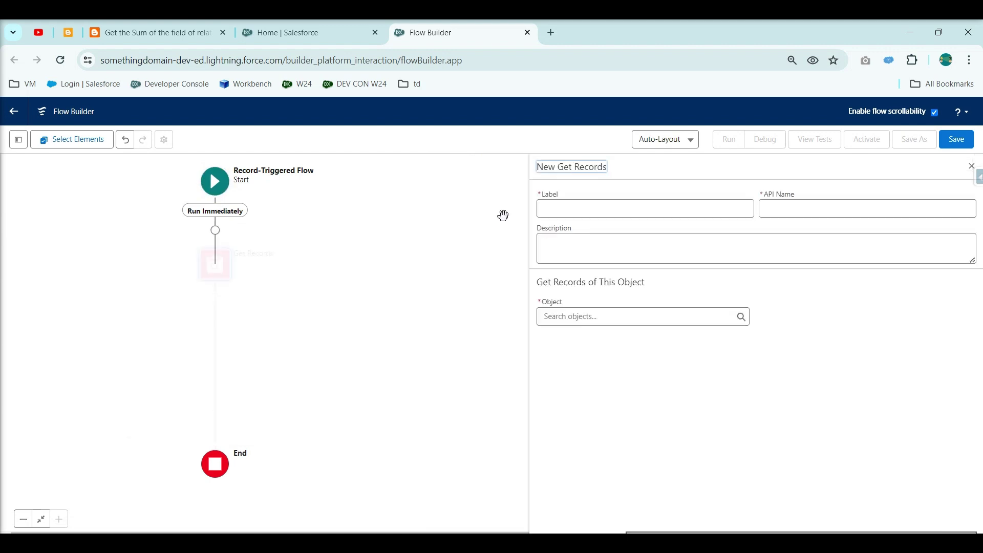
pyautogui.click(581, 208)
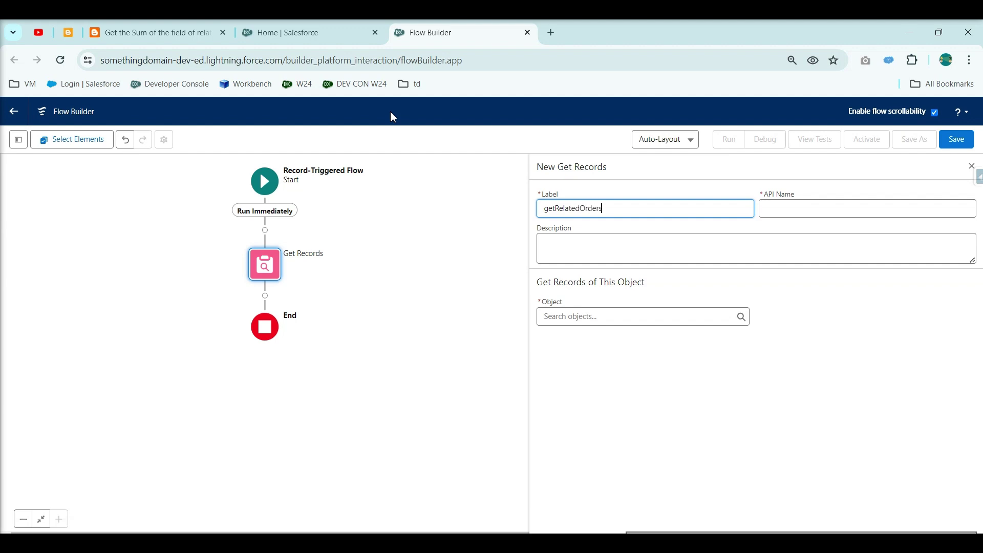
pyautogui.click(587, 295)
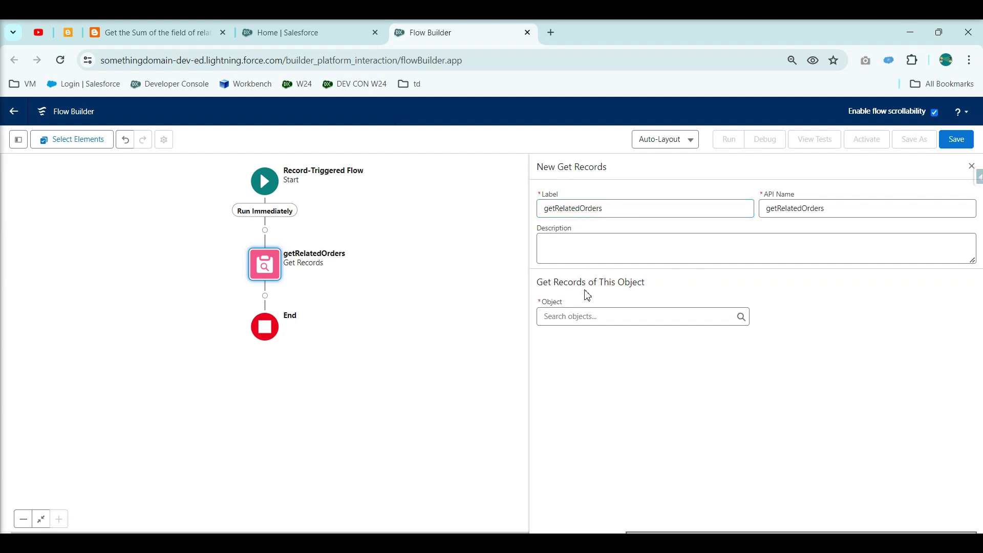
# - Set the object of getRelatedOrders to the custom Order object (Order__c)
pyautogui.click(592, 317)
pyautogui.write('Order')
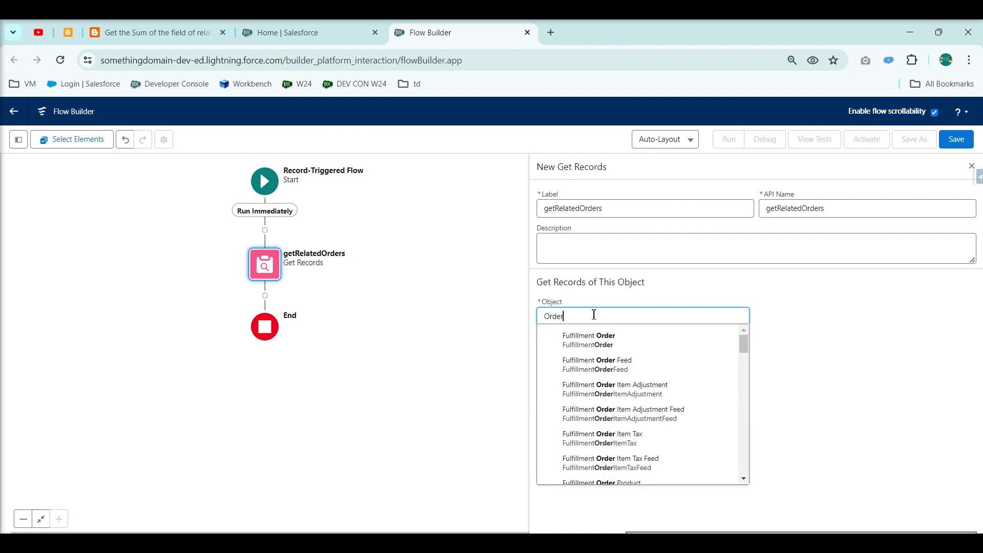
pyautogui.scroll(-15, 625, 410)
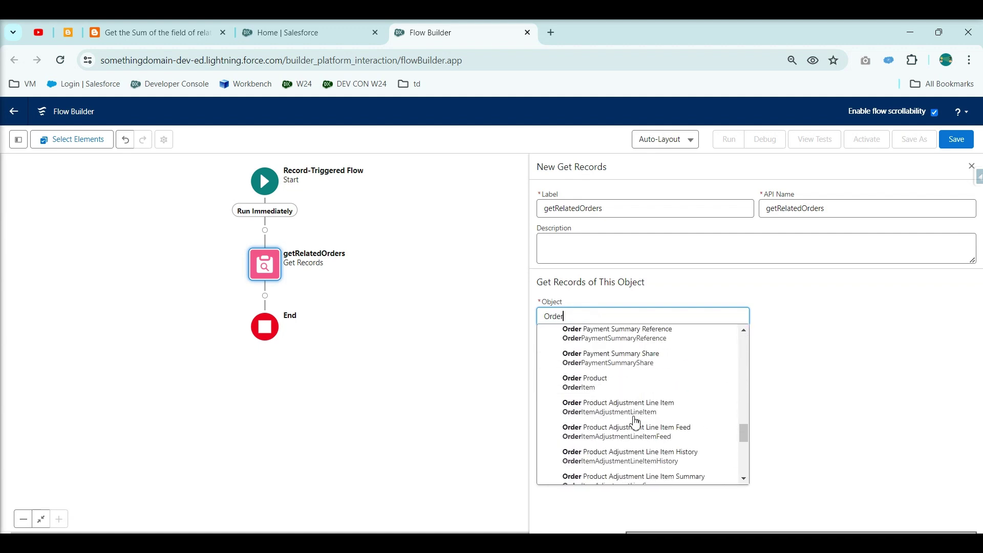
pyautogui.scroll(15, 635, 423)
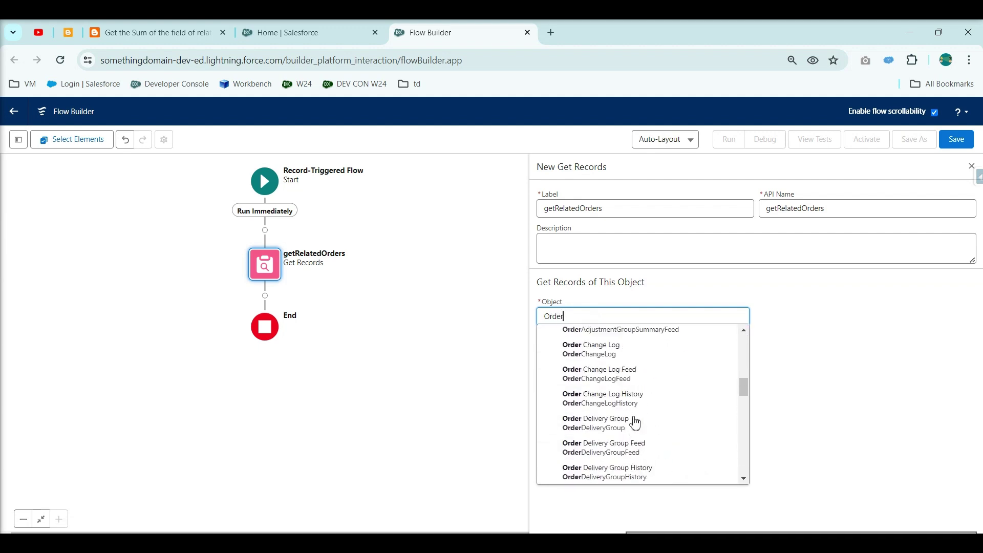
pyautogui.scroll(-10, 635, 422)
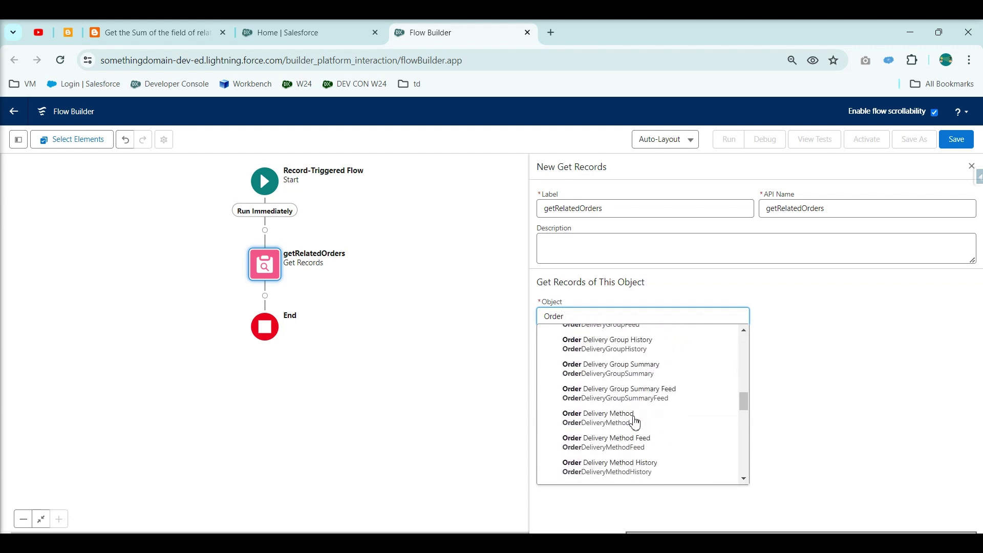
pyautogui.scroll(3, 634, 422)
pyautogui.scroll(3, 635, 423)
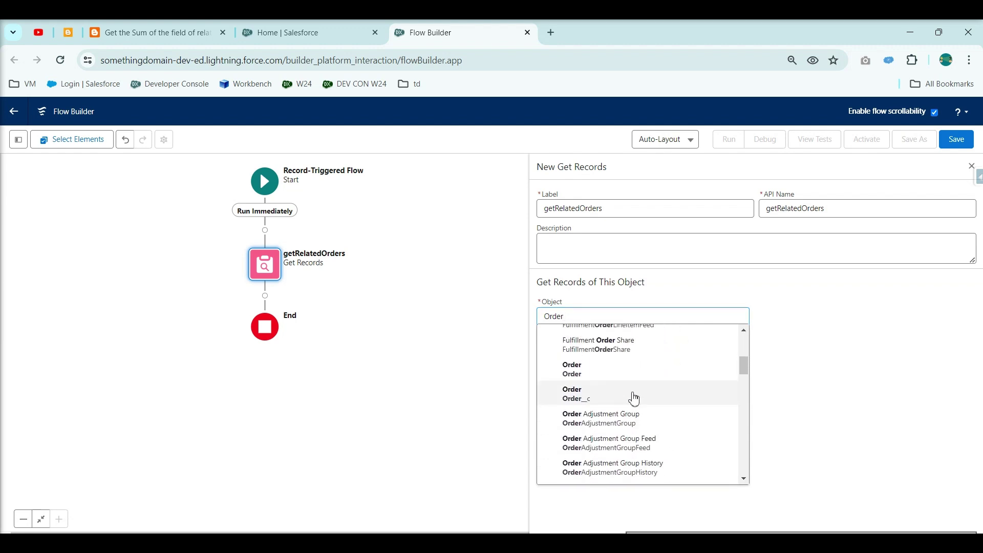
pyautogui.click(588, 382)
# - Filter the Order records so that Account__c Equals {!$Record.Id}
pyautogui.click(603, 421)
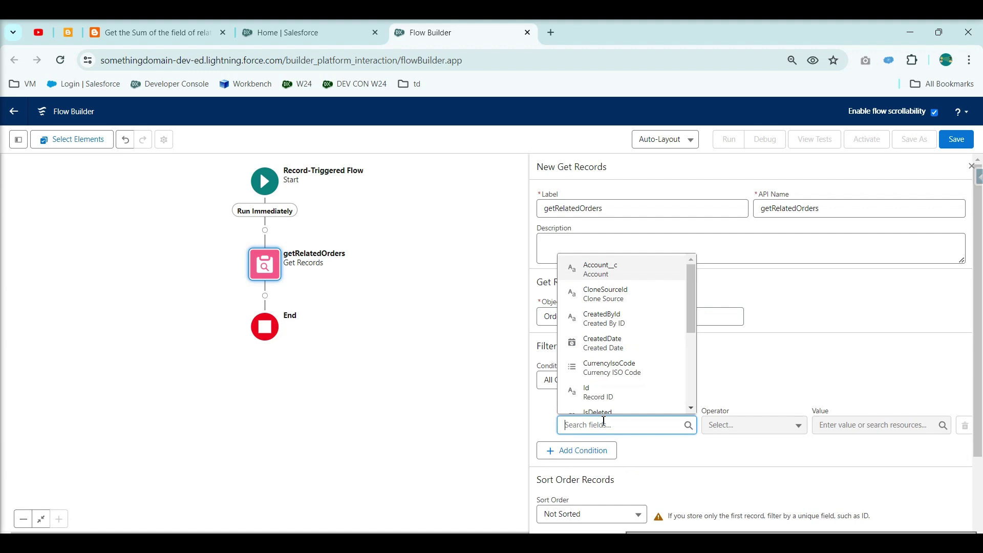
pyautogui.write('accoun')
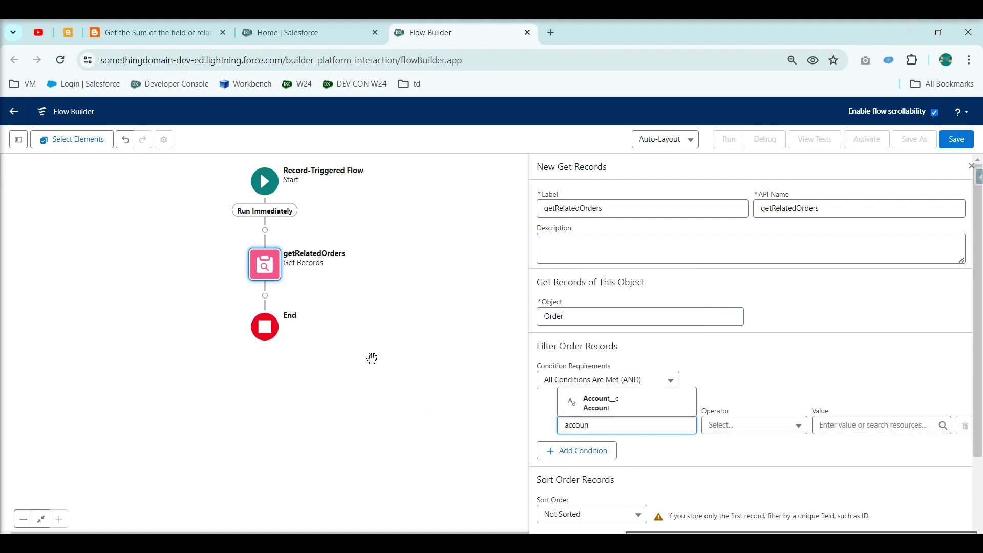
pyautogui.click(675, 399)
pyautogui.click(844, 424)
pyautogui.write('re')
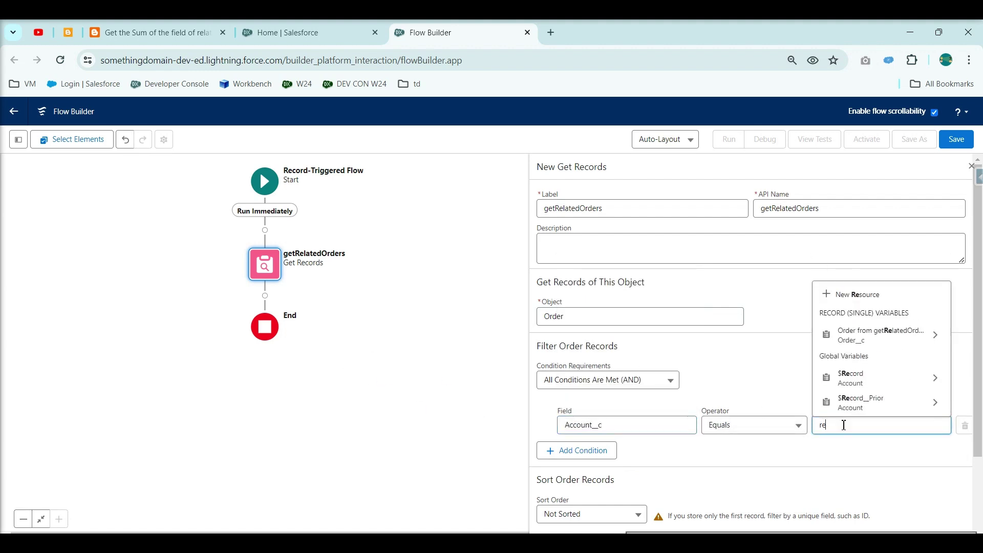
pyautogui.write('c')
pyautogui.click(850, 378)
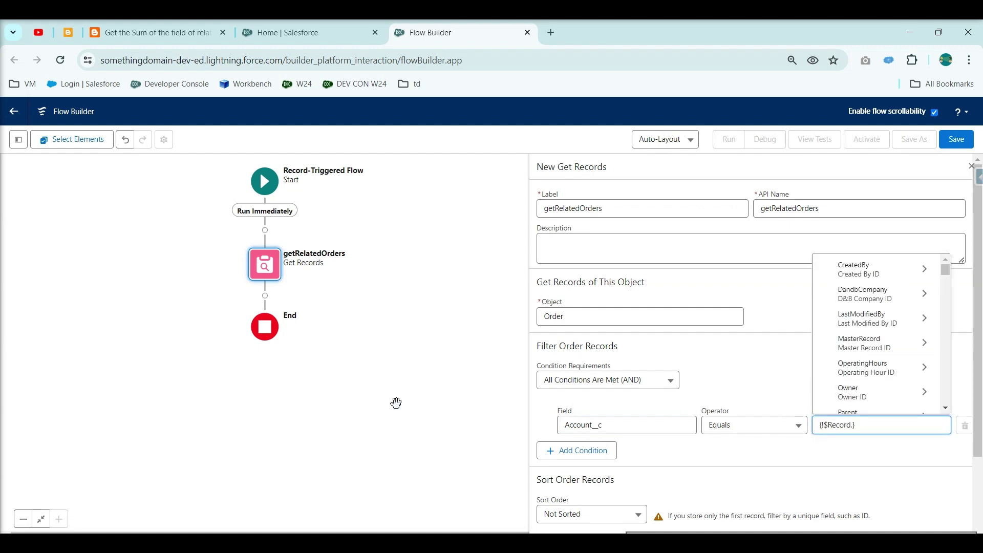
pyautogui.write('Id')
pyautogui.scroll(-5, 912, 362)
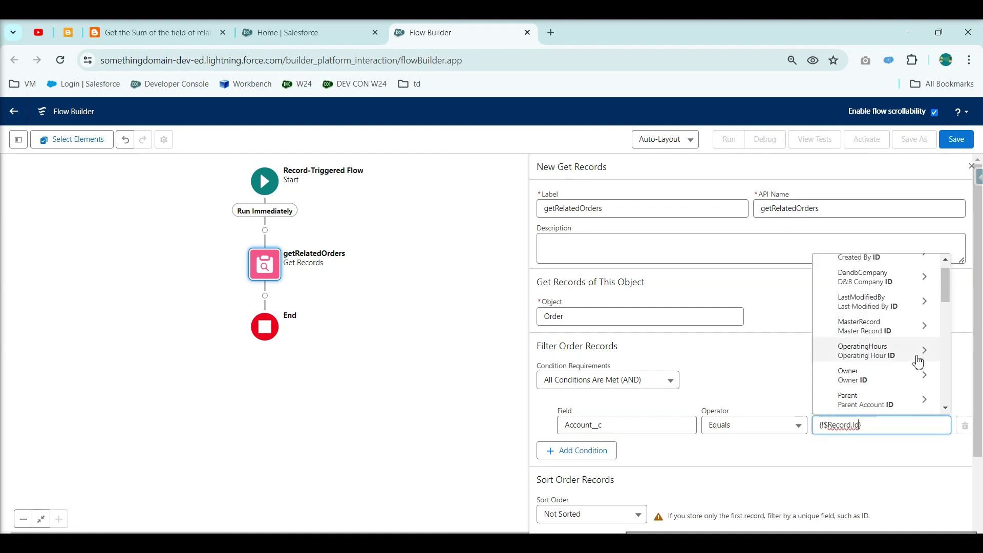
pyautogui.click(877, 362)
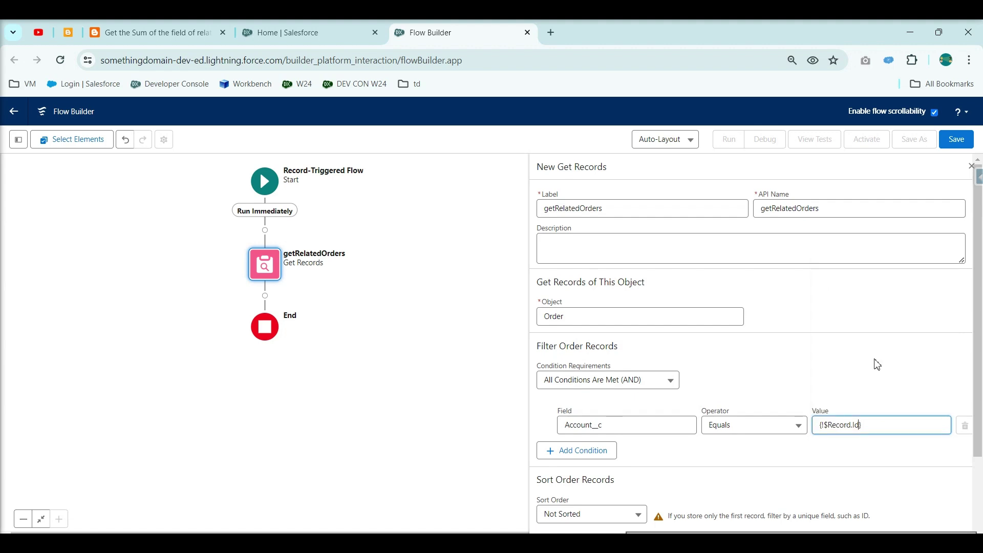
# - Apply the filter value and set getRelatedOrders to store all records
pyautogui.click(791, 388)
pyautogui.scroll(-2, 666, 363)
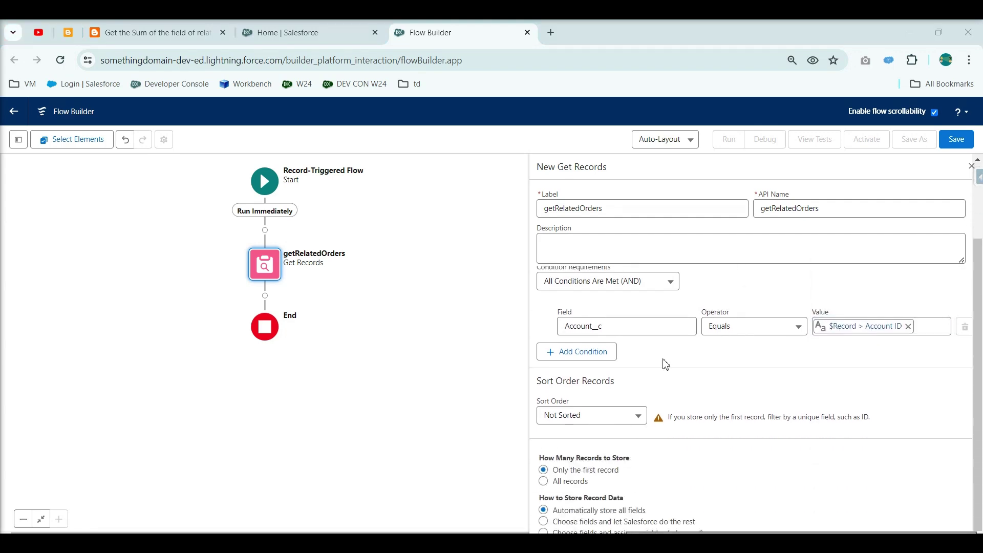
pyautogui.click(582, 484)
# - Add a Loop element labelled loopThroughOrders after getRelatedOrders, iterating over the Order collection from getRelatedOrders
pyautogui.click(265, 296)
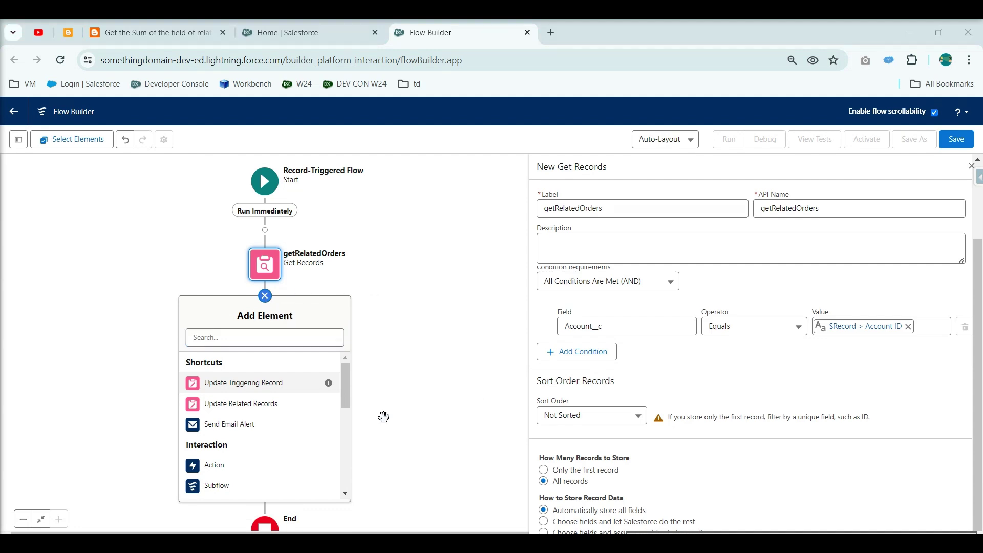
pyautogui.write('loop')
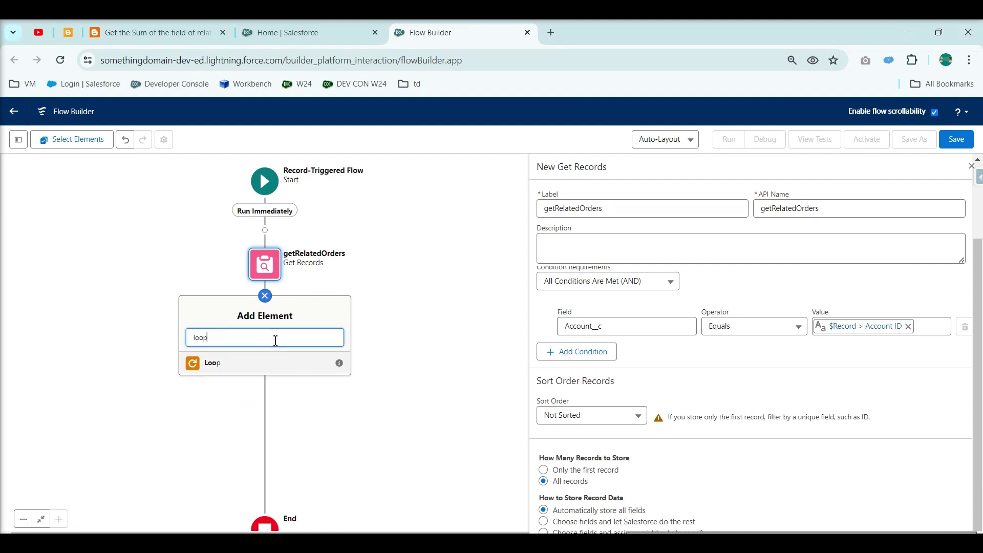
pyautogui.click(272, 366)
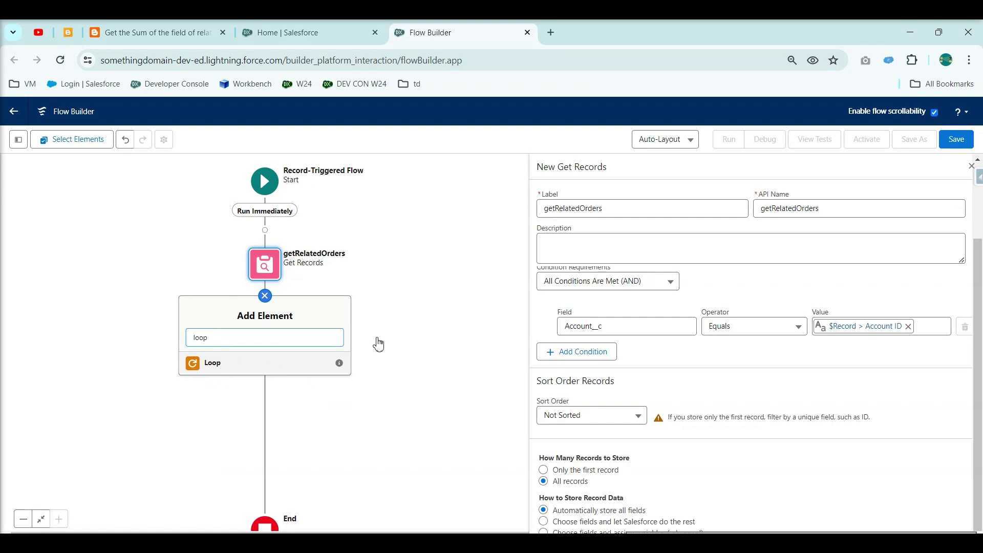
pyautogui.click(657, 212)
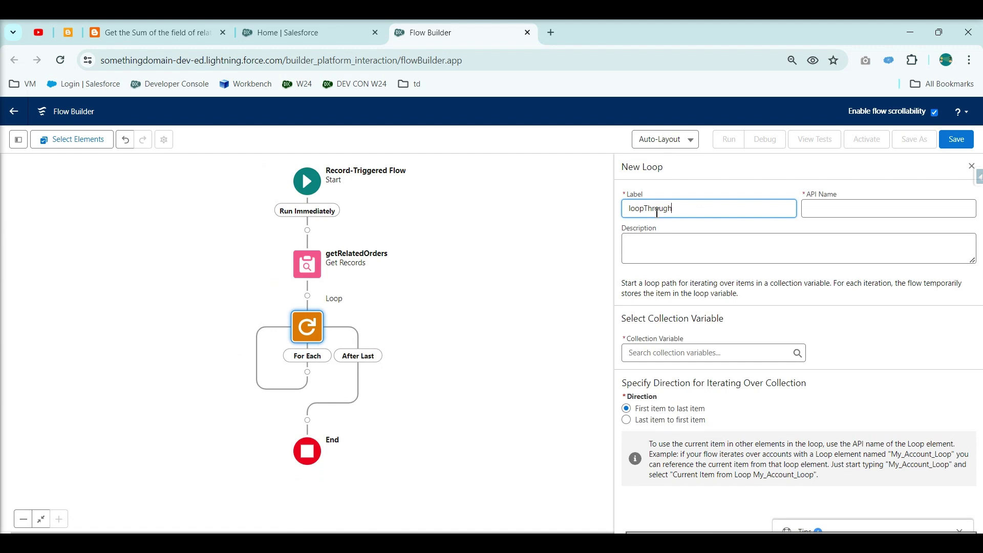
pyautogui.write('loopThroughOrders')
pyautogui.click(821, 329)
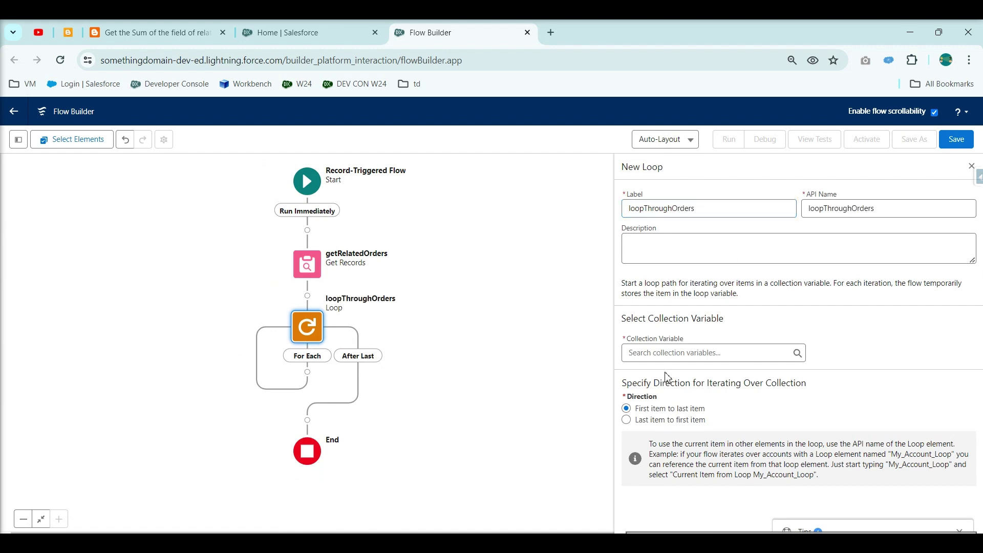
pyautogui.click(781, 352)
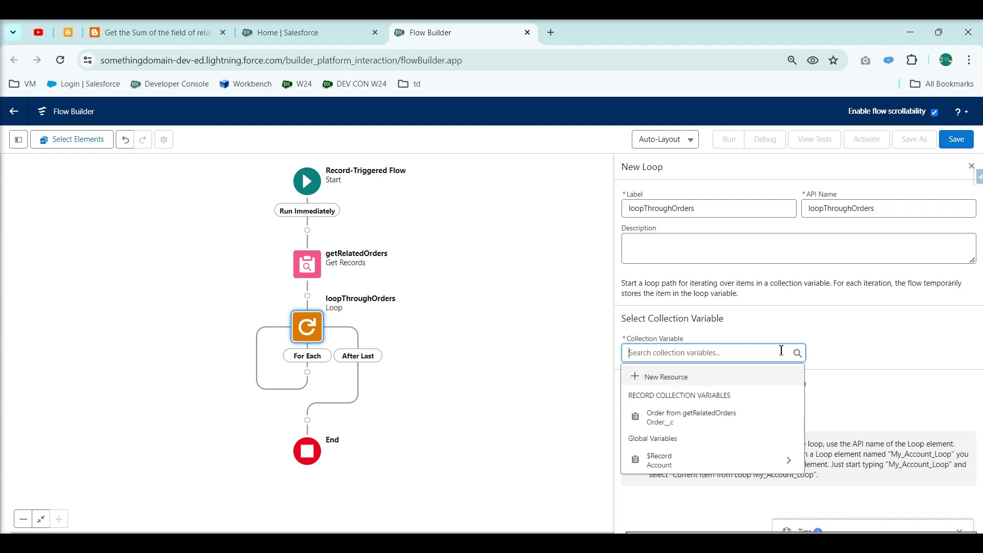
pyautogui.click(715, 412)
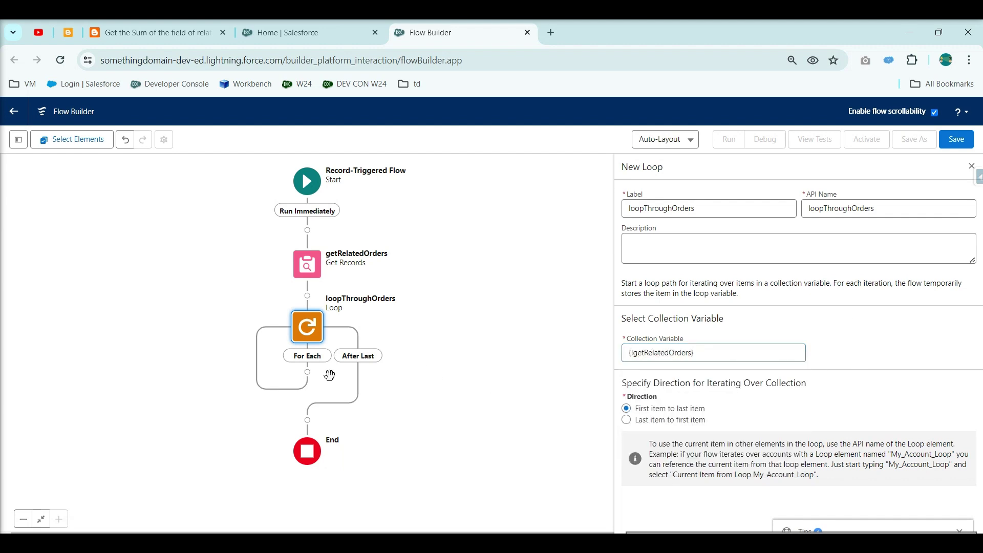
# - Add an Assignment element to the loop's For Each path and label it Assignment
pyautogui.click(307, 372)
pyautogui.write('Ass')
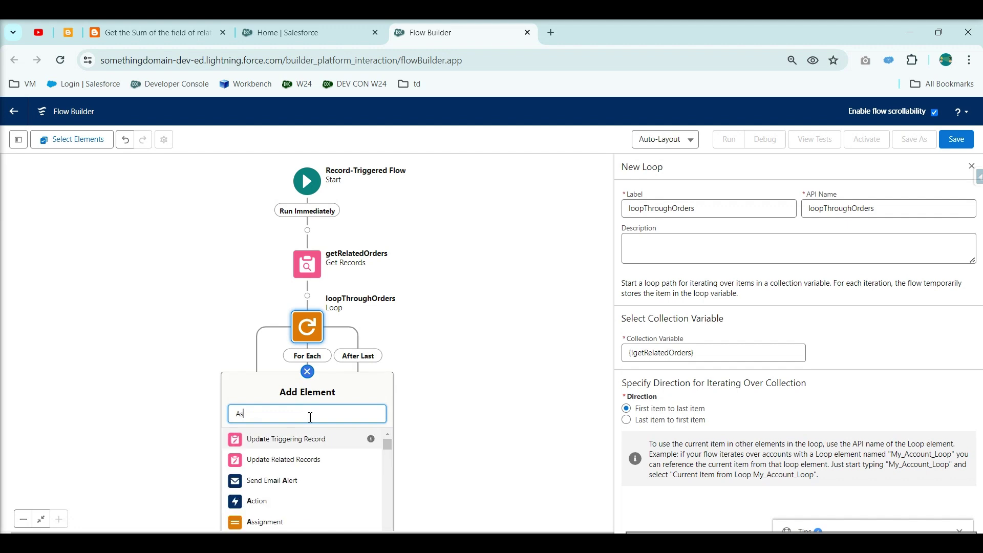
pyautogui.click(281, 440)
pyautogui.click(616, 213)
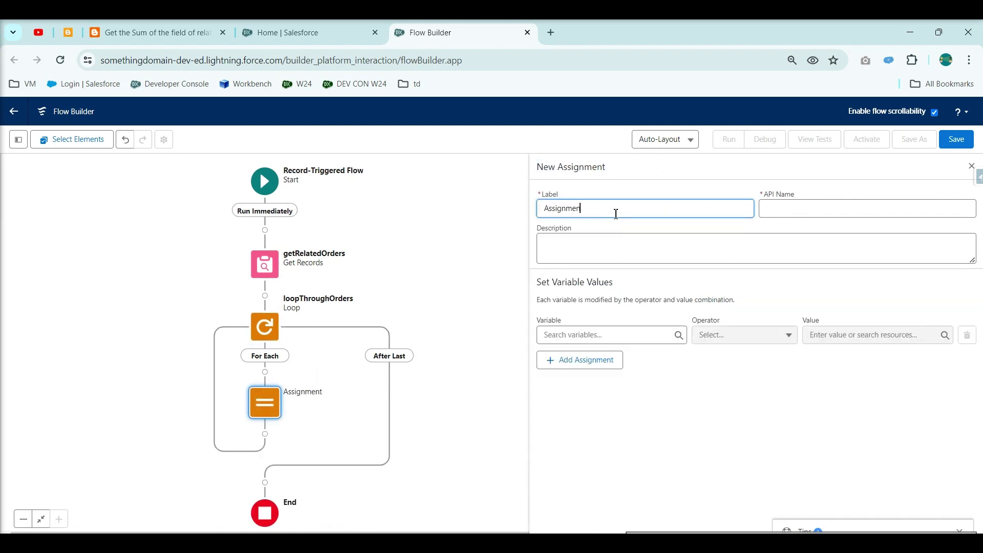
pyautogui.click(709, 316)
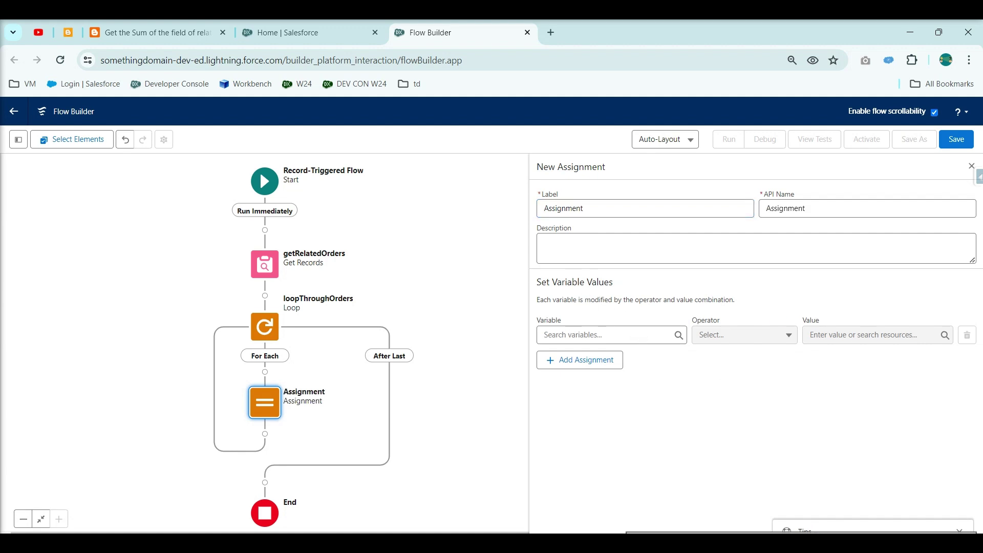
# - Create a new variable resource named Collect with the data type Number for the assignment
pyautogui.click(575, 334)
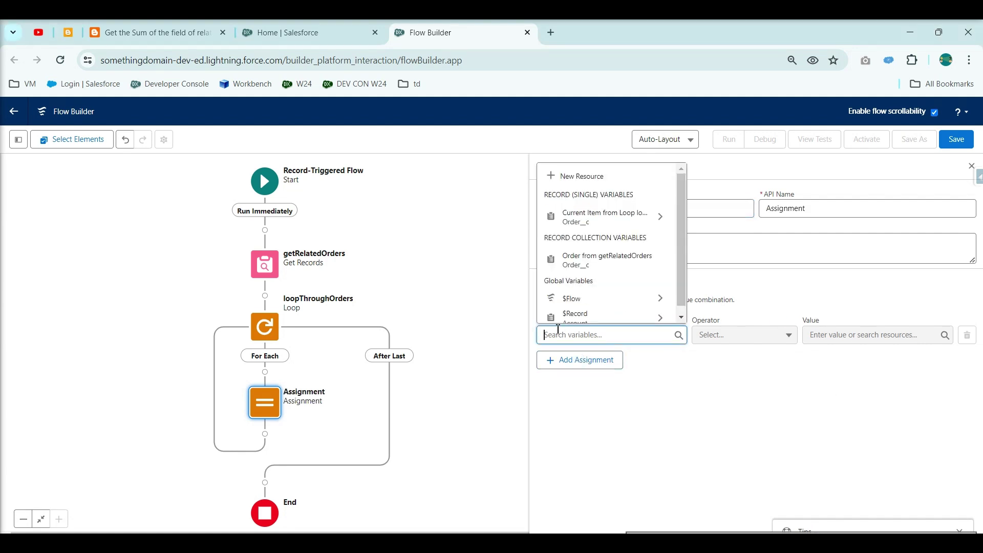
pyautogui.click(574, 181)
pyautogui.click(360, 273)
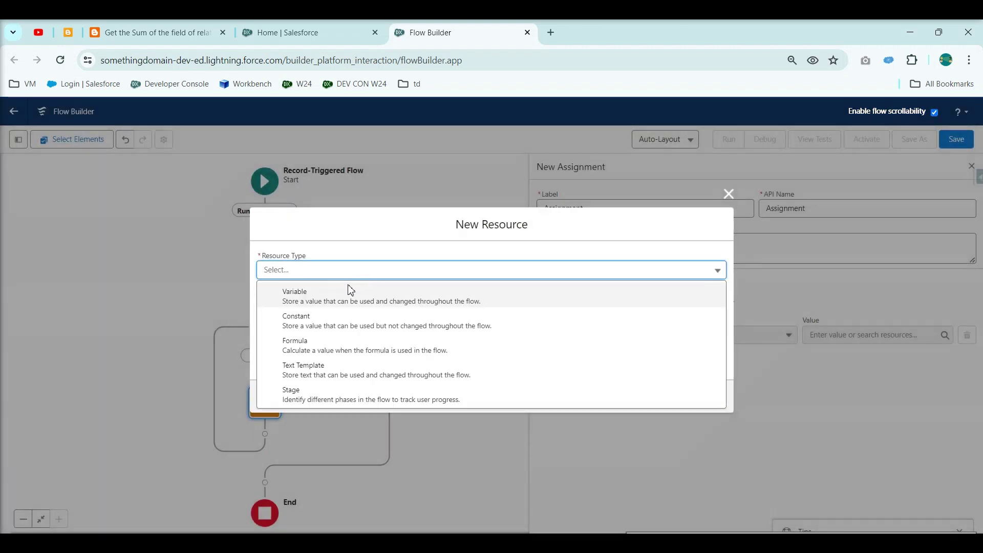
pyautogui.click(336, 293)
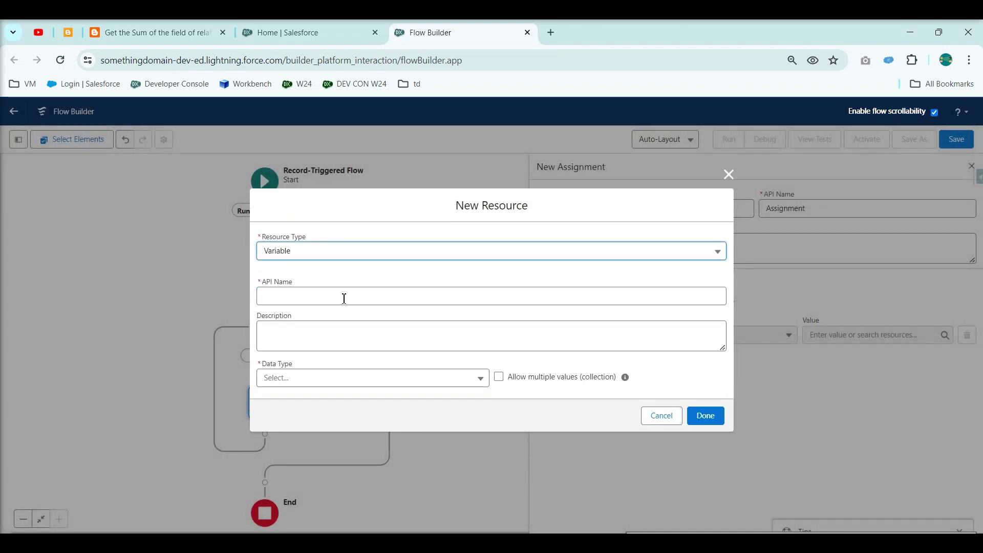
pyautogui.click(325, 302)
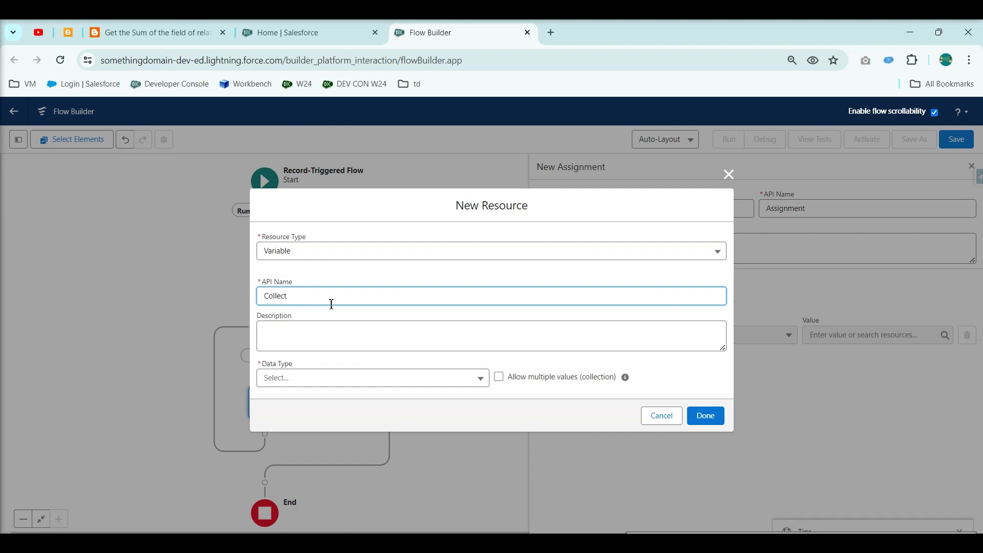
pyautogui.press('Tab')
pyautogui.click(316, 379)
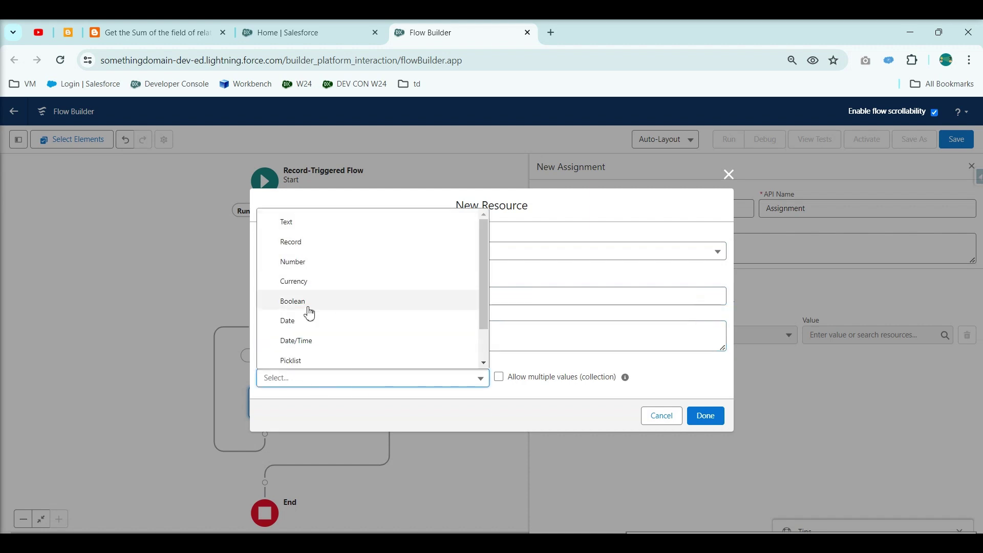
pyautogui.click(306, 263)
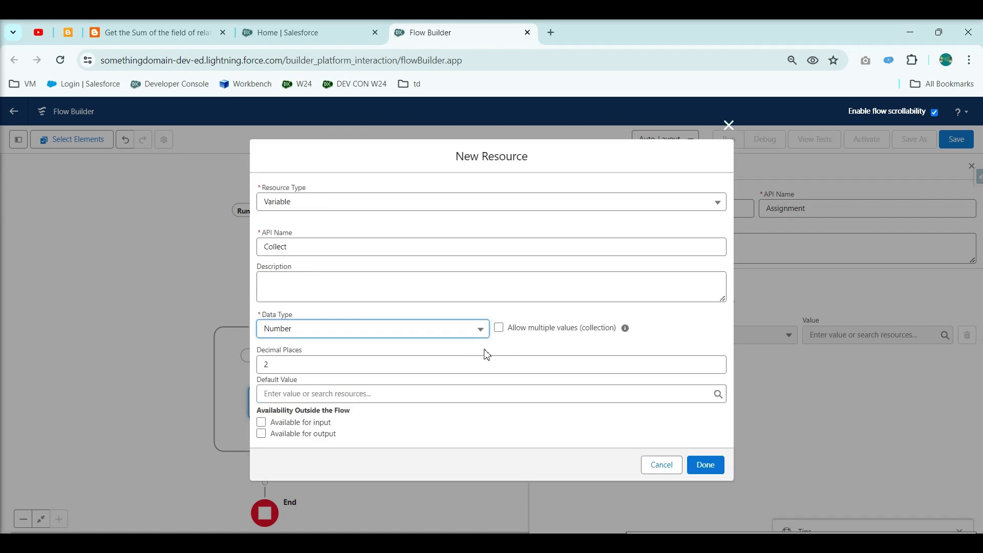
# - Set the Collect variable's decimal places to 0 and default value to 0, and finish creating it
pyautogui.click(266, 364)
pyautogui.press('BackSpace')
pyautogui.write('0')
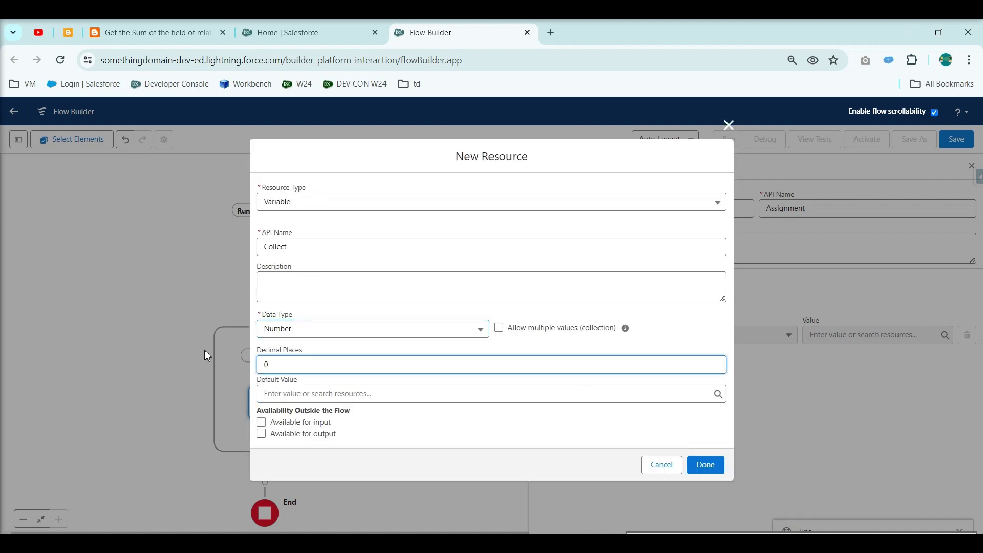
pyautogui.click(274, 398)
pyautogui.write('0')
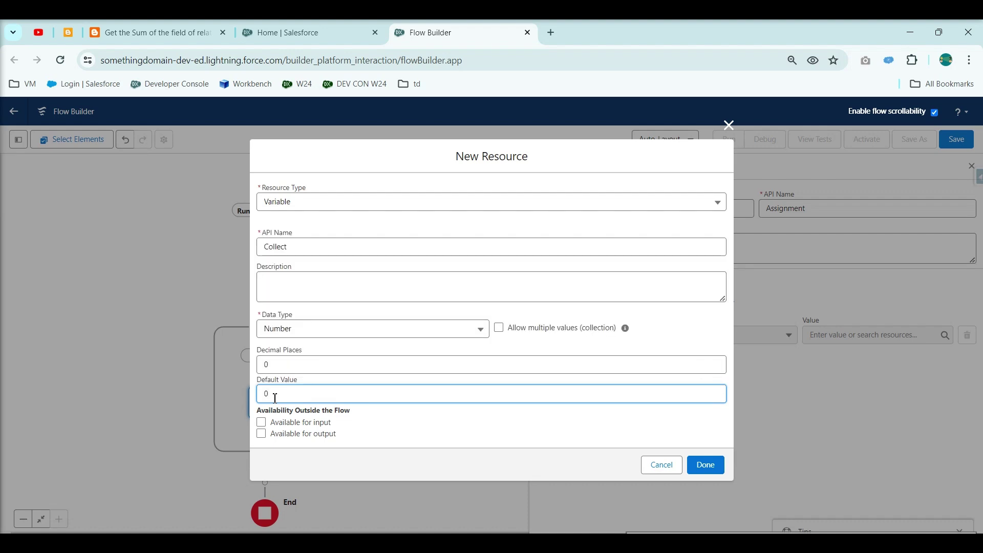
pyautogui.click(699, 444)
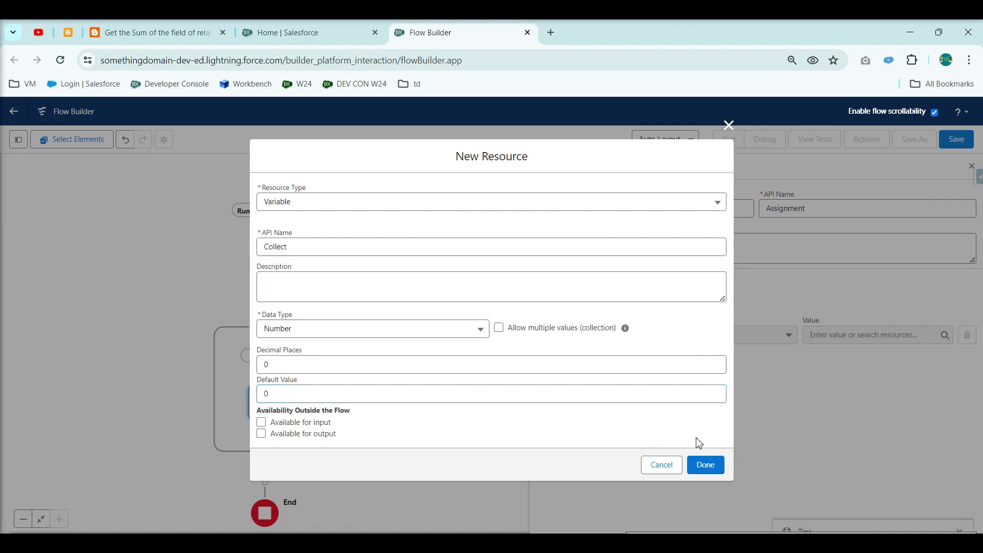
pyautogui.click(706, 466)
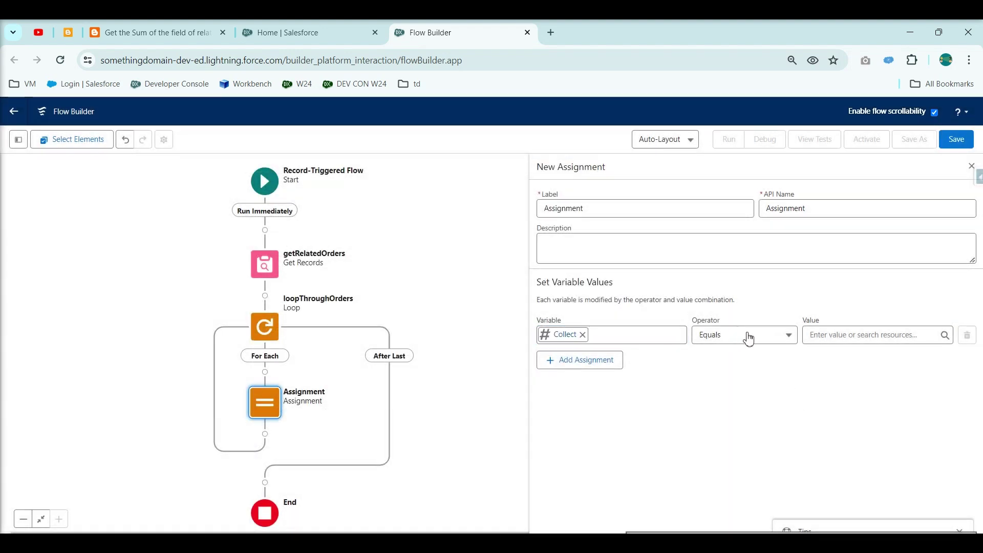
# - Set the Collect assignment's operator to Add and choose the current item from loopThroughOrders as its value source
pyautogui.click(742, 335)
pyautogui.click(720, 375)
pyautogui.click(845, 332)
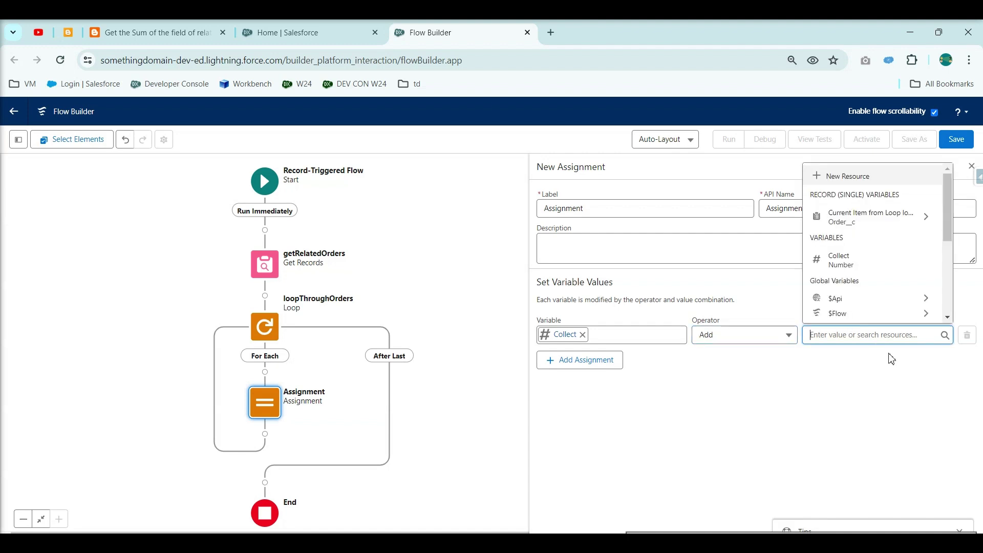
pyautogui.click(903, 225)
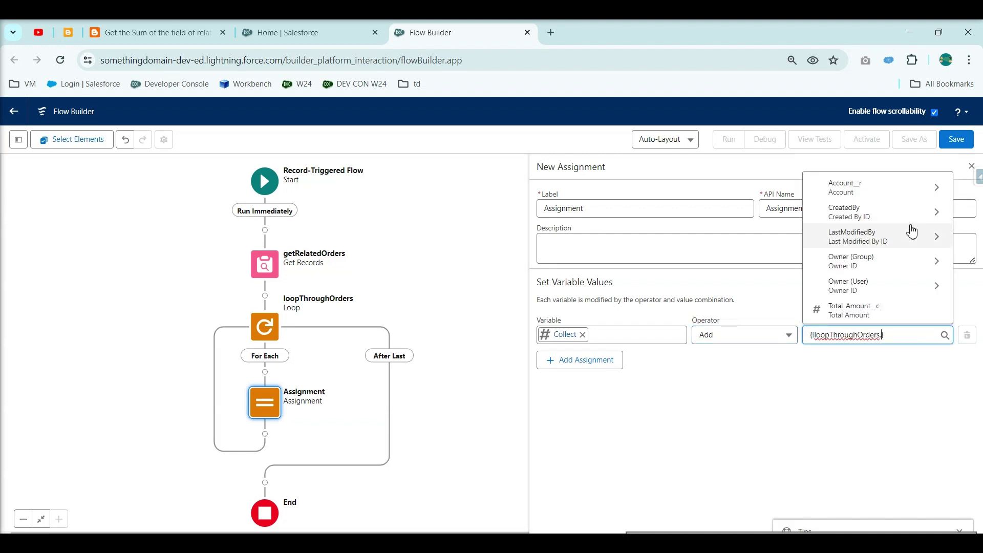
pyautogui.write('ord')
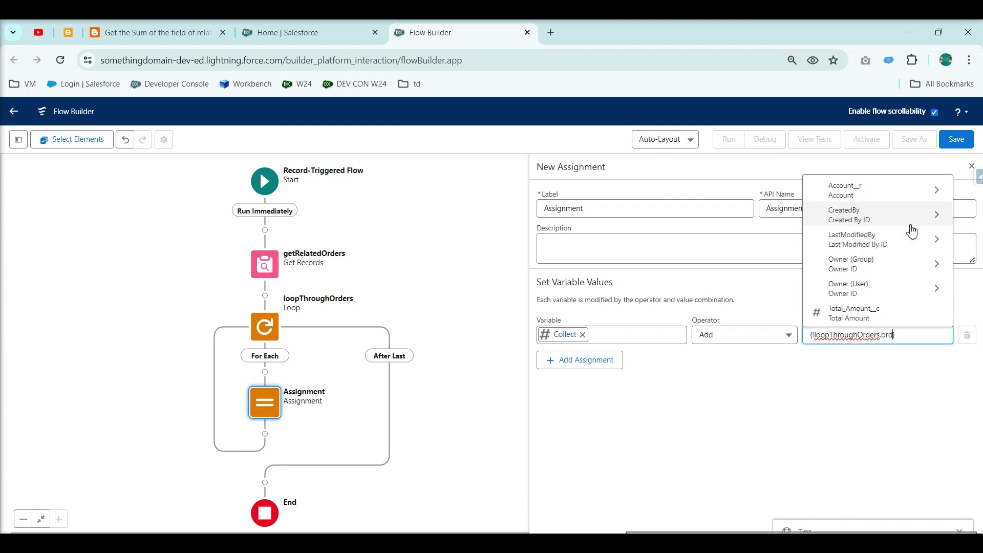
pyautogui.write('er')
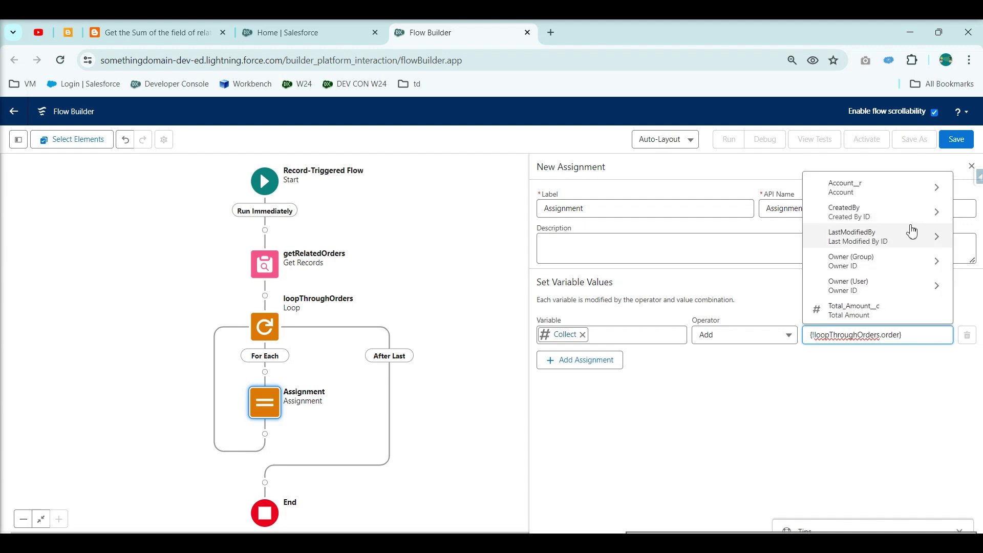
pyautogui.write('_')
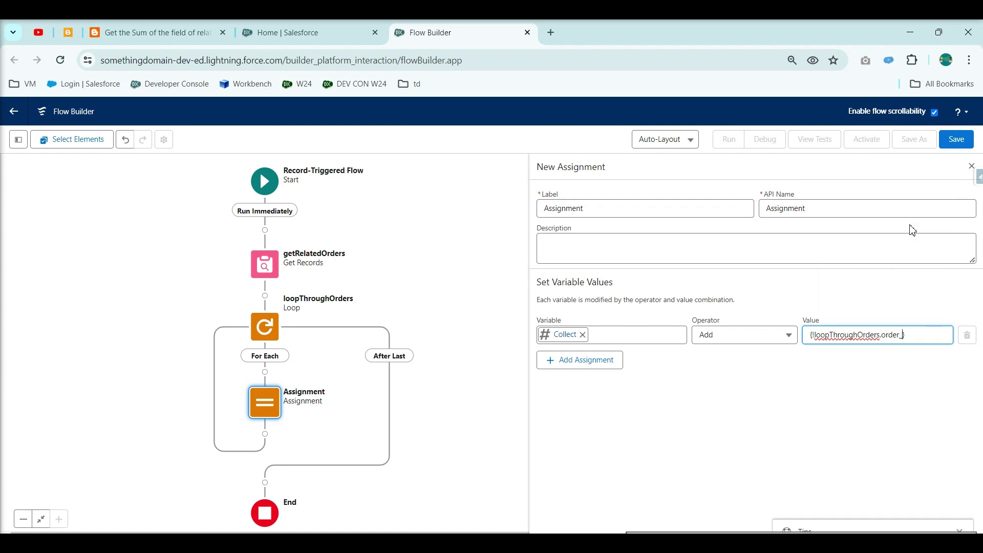
pyautogui.press('BackSpace')
pyautogui.press('BackSpace')
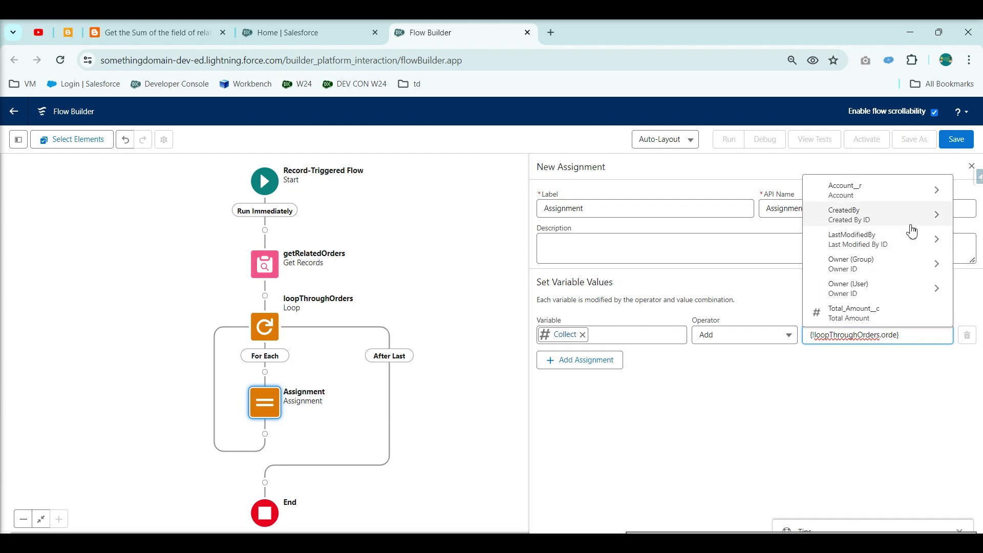
# - Complete the assignment value with the Order's Total_Amount__c field
pyautogui.click(871, 313)
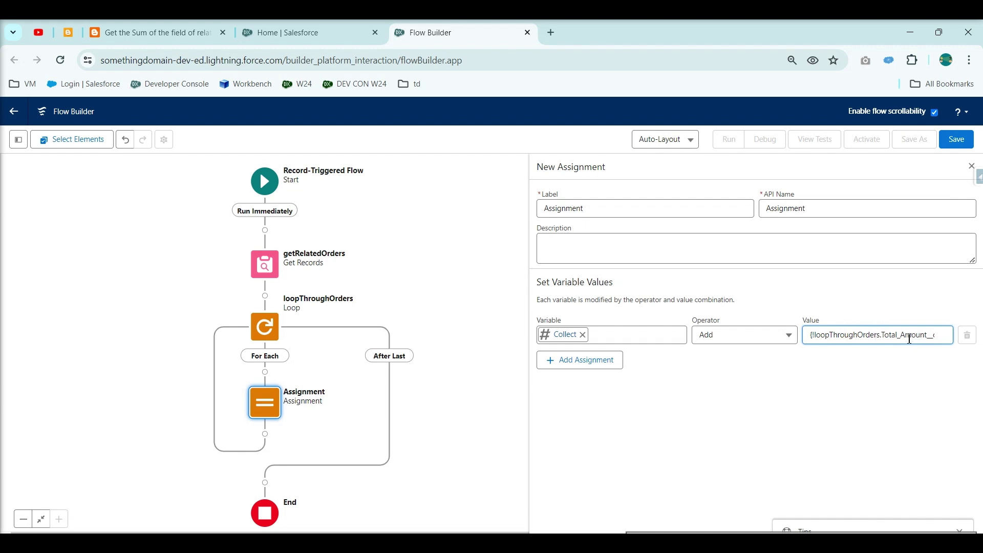
pyautogui.click(893, 371)
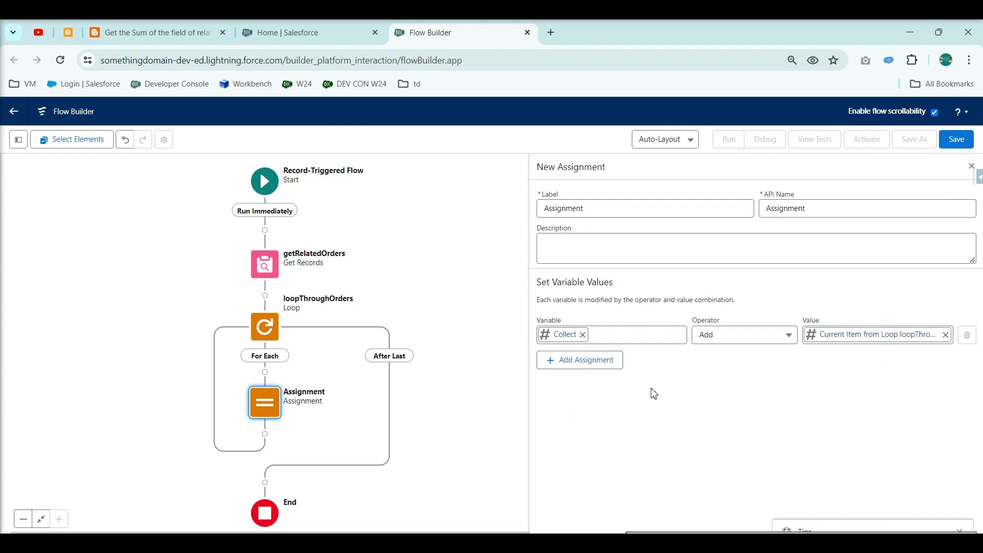
# - Add an Update Records element after the loop's After Last path and label it updateAccount
pyautogui.click(265, 483)
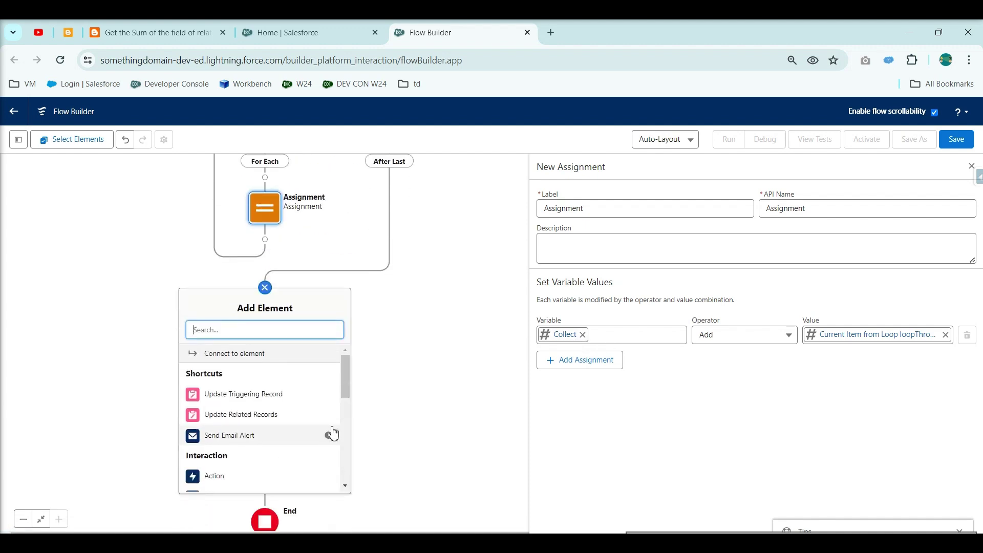
pyautogui.write('update')
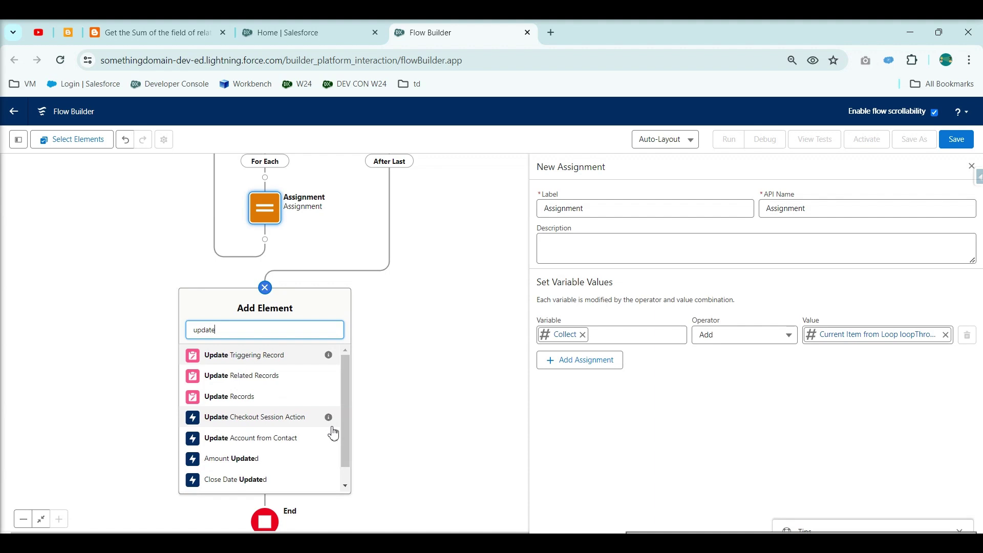
pyautogui.click(242, 402)
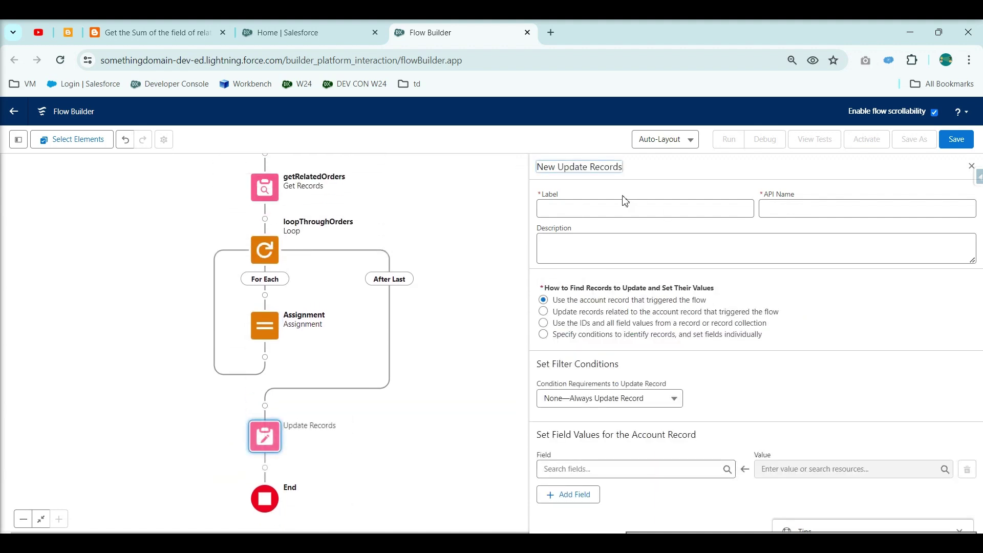
pyautogui.click(599, 211)
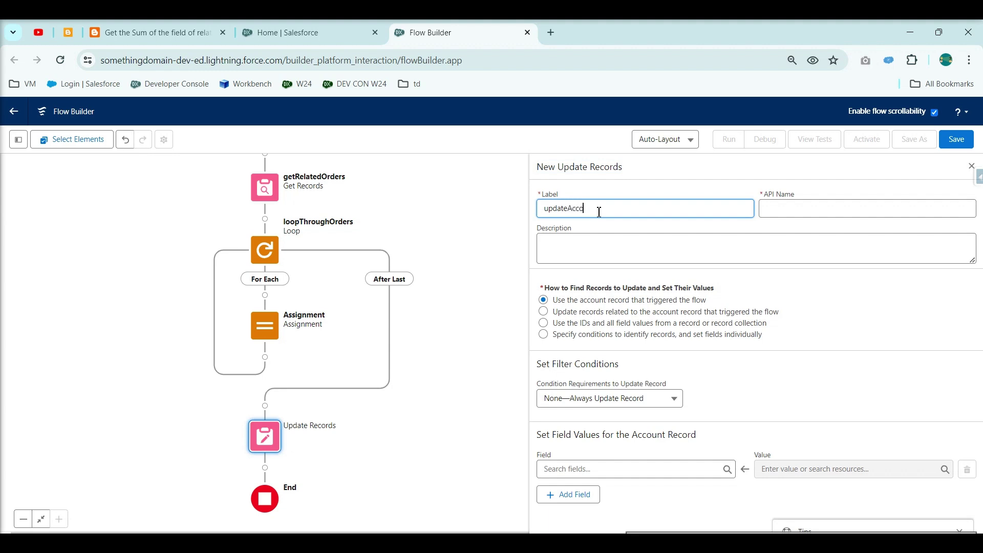
pyautogui.click(602, 352)
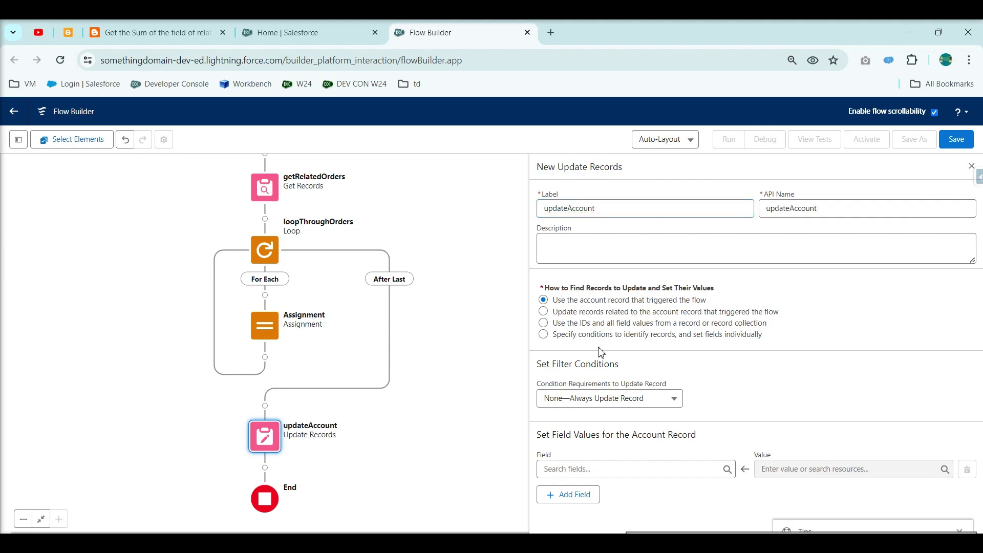
# - Set the triggering account's AnnualRevenue field to the Collect variable in the updateAccount element
pyautogui.click(593, 470)
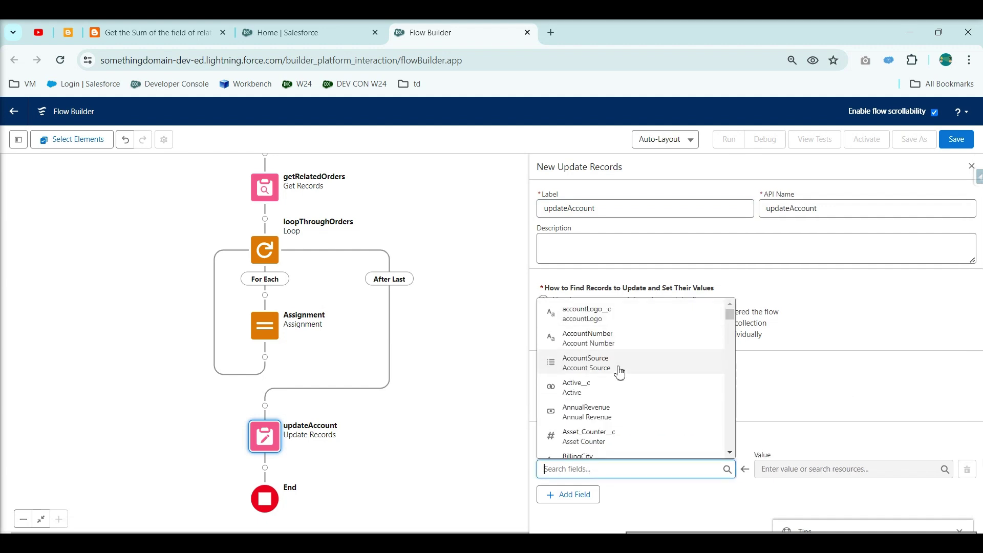
pyautogui.click(610, 411)
pyautogui.click(831, 470)
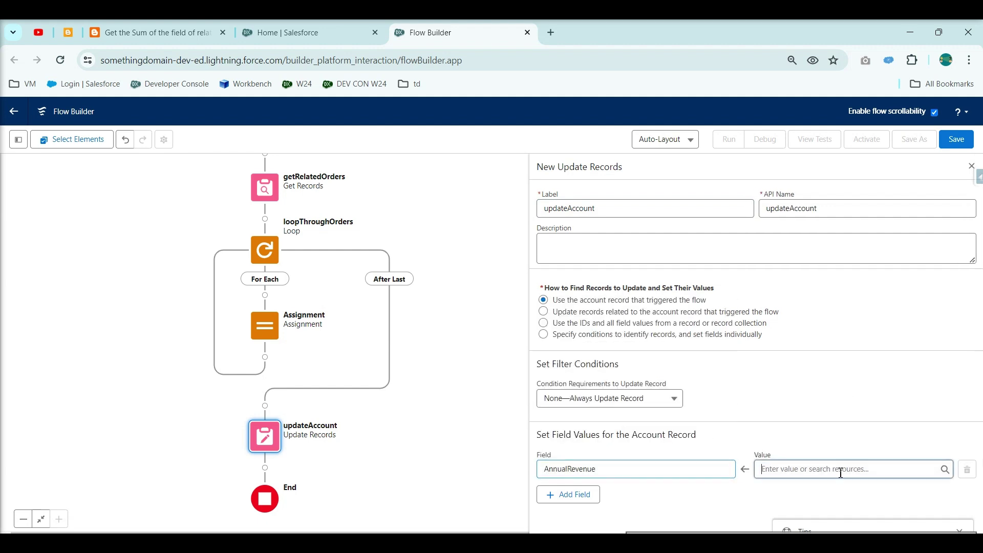
pyautogui.click(834, 393)
pyautogui.click(812, 412)
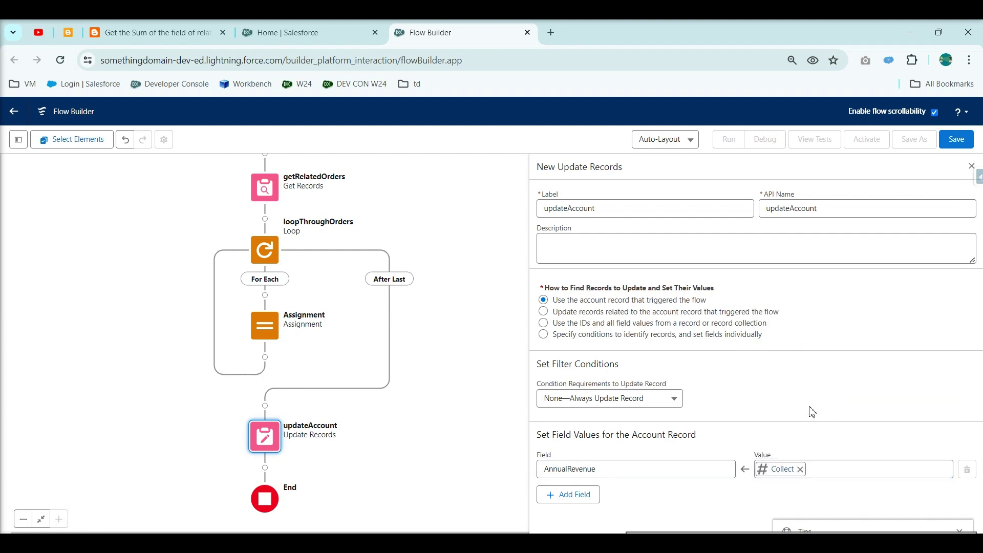
# - Save the flow with the label "Get the Sum of the field of related child", copied from the blog post's title
pyautogui.click(956, 141)
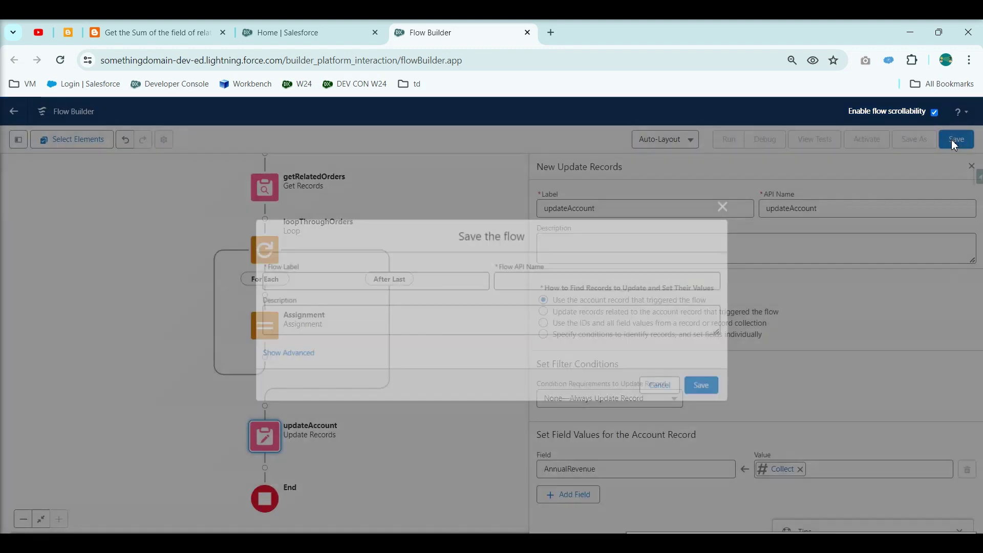
pyautogui.click(182, 31)
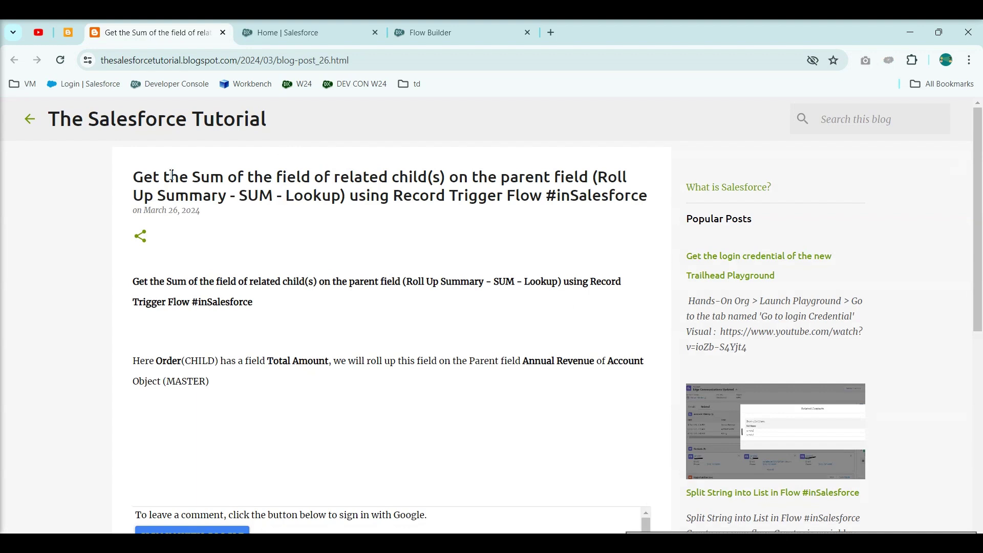
pyautogui.moveTo(134, 177); pyautogui.dragTo(429, 173)
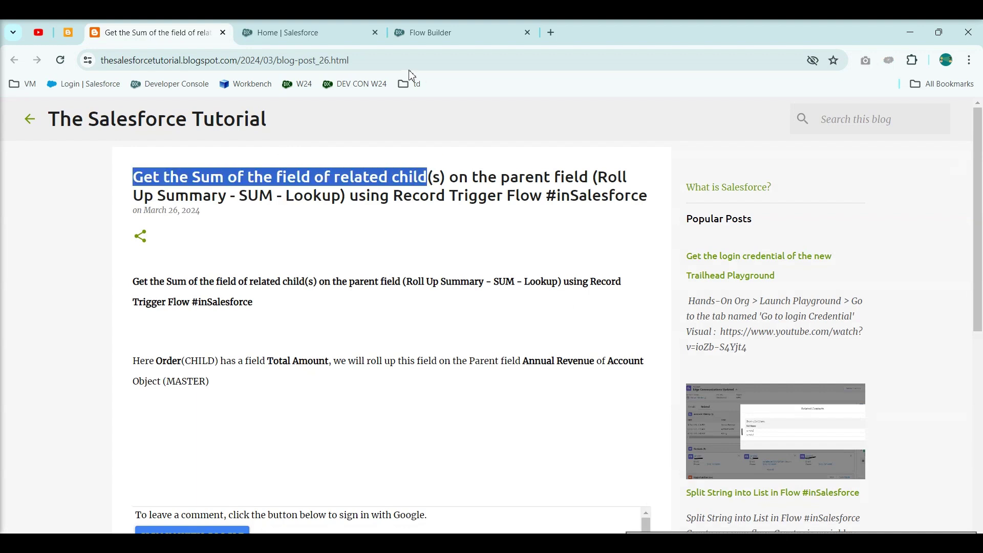
pyautogui.click(430, 33)
pyautogui.click(410, 283)
pyautogui.hotkey('ctrl', 'v')
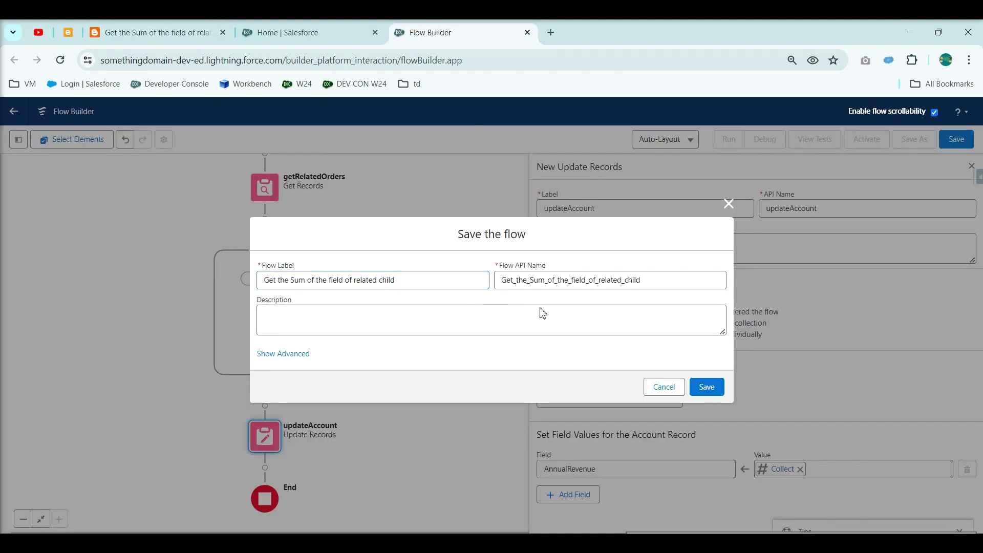
pyautogui.click(716, 388)
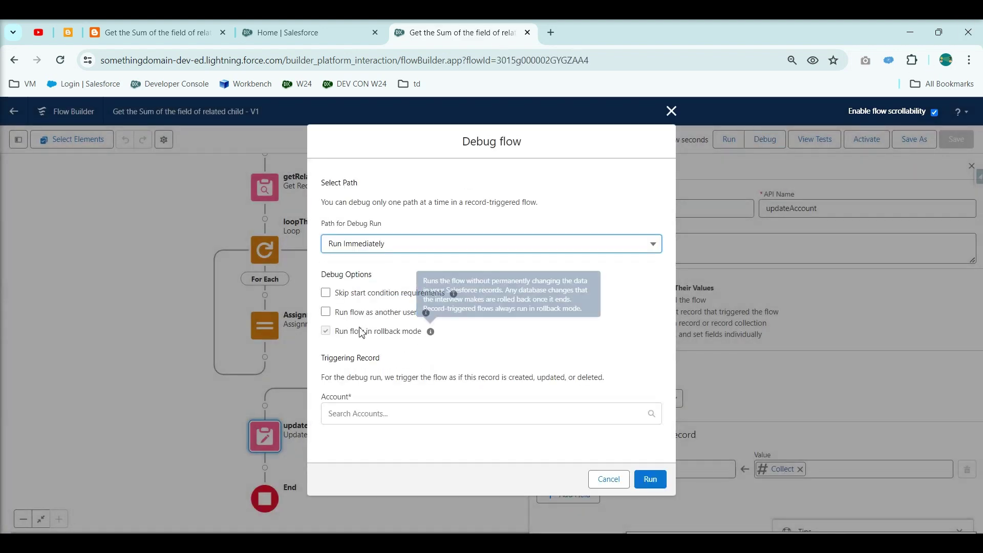
# - Debug the flow on the Run Immediately path with the demo account as the triggering record
pyautogui.click(357, 416)
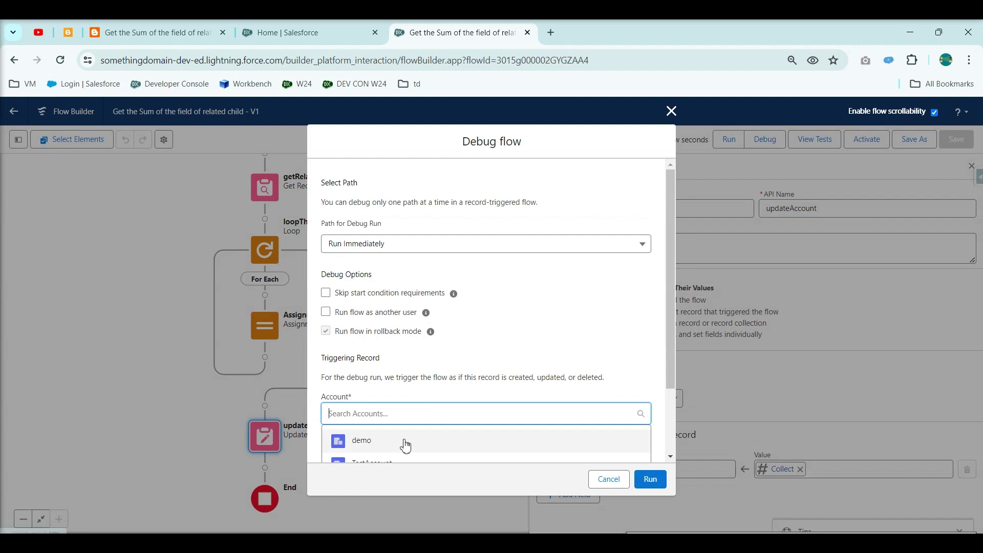
pyautogui.click(441, 439)
pyautogui.scroll(-1, 506, 446)
pyautogui.scroll(-4, 450, 369)
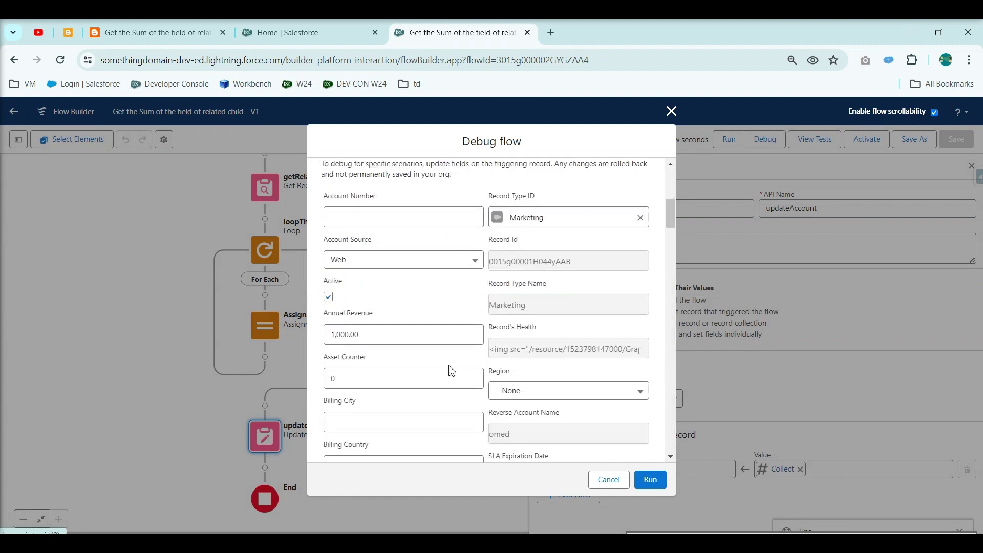
pyautogui.scroll(-1, 516, 290)
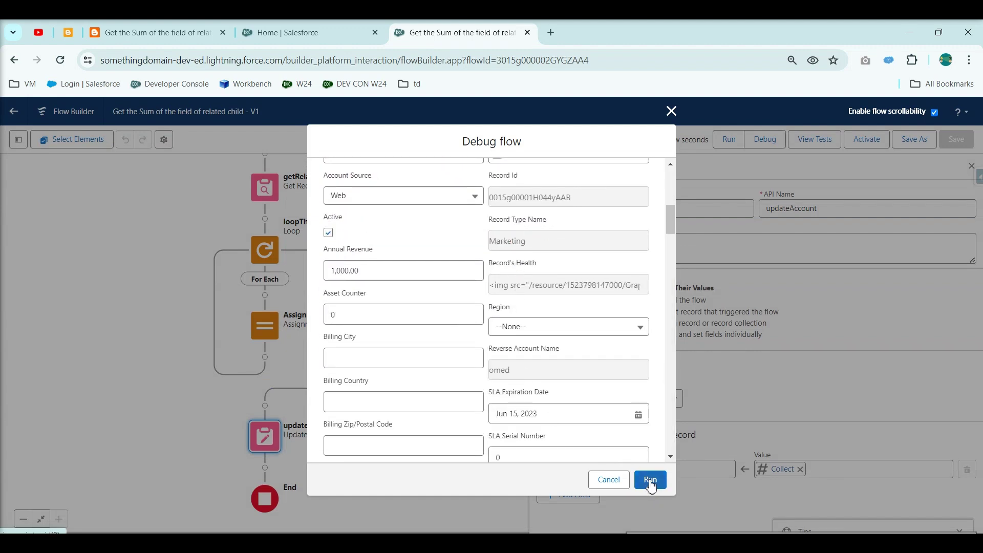
pyautogui.click(652, 480)
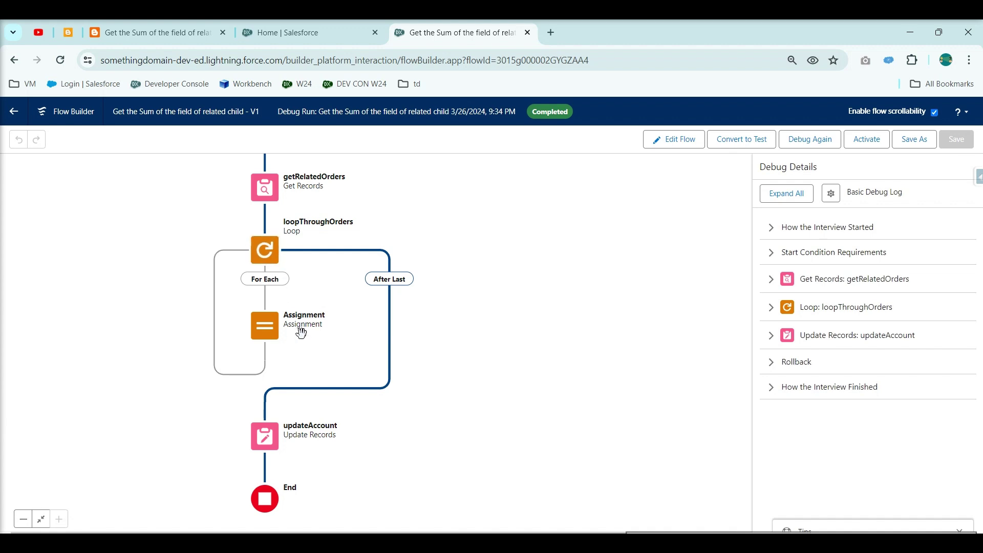
# - Check the loopThroughOrders settings and the debug details of the loop and getRelatedOrders elements
pyautogui.click(264, 250)
pyautogui.click(263, 323)
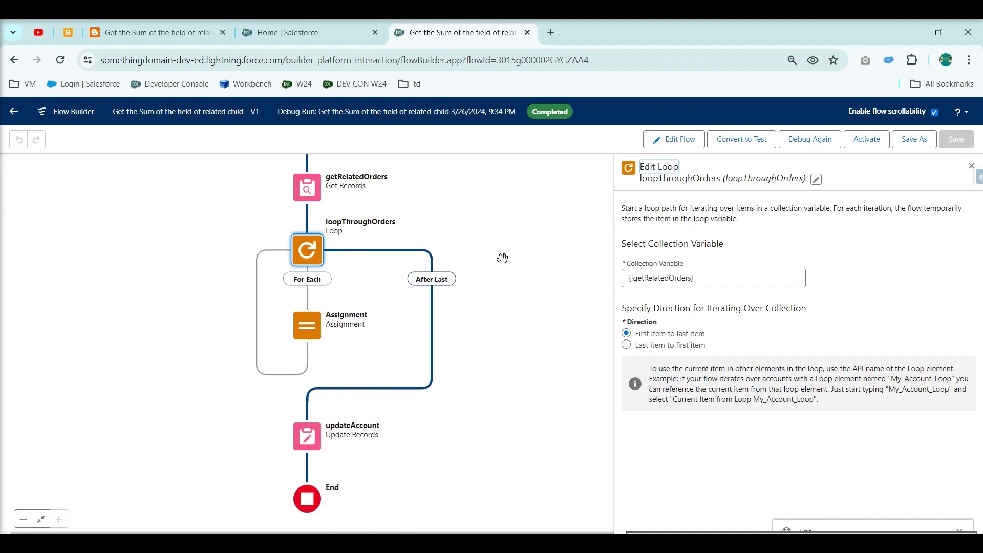
pyautogui.click(972, 168)
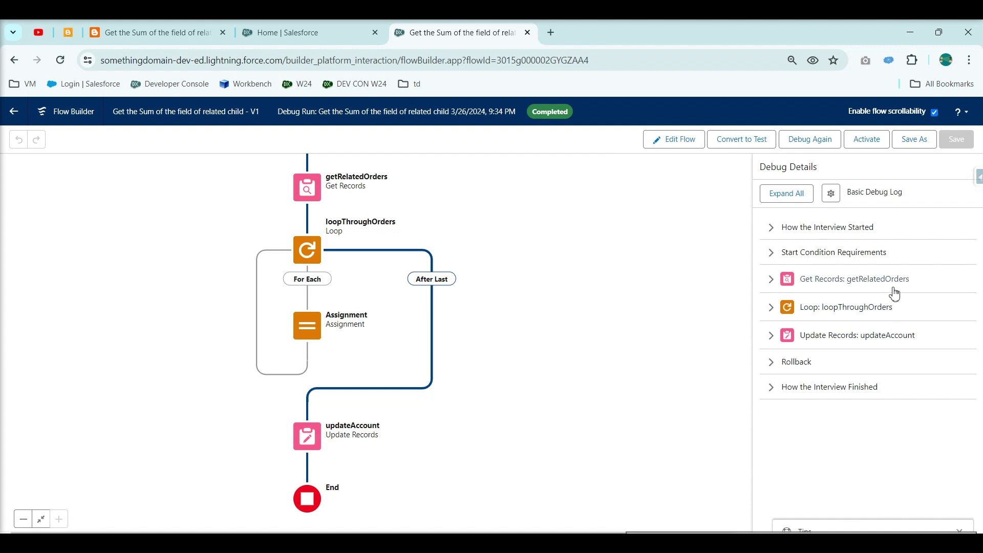
pyautogui.click(771, 307)
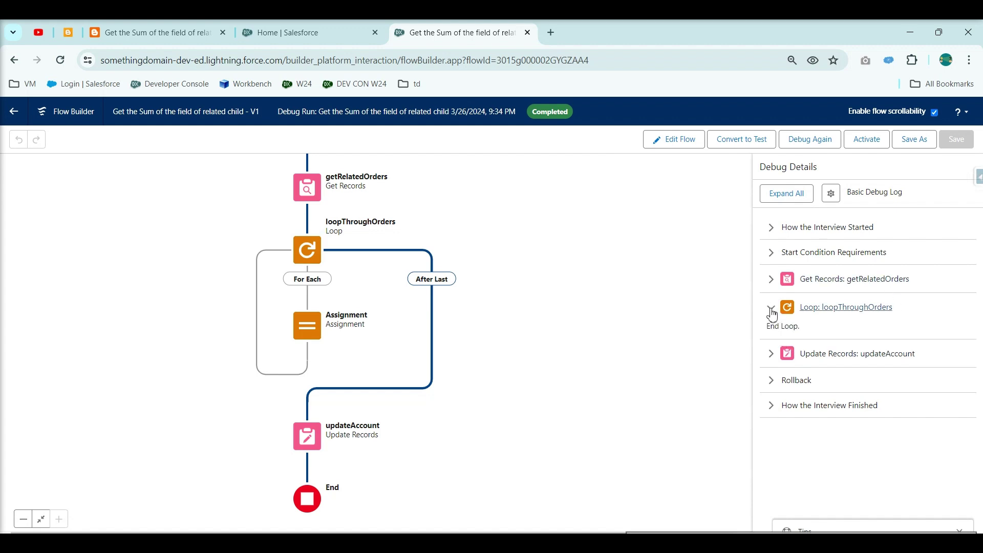
pyautogui.click(772, 278)
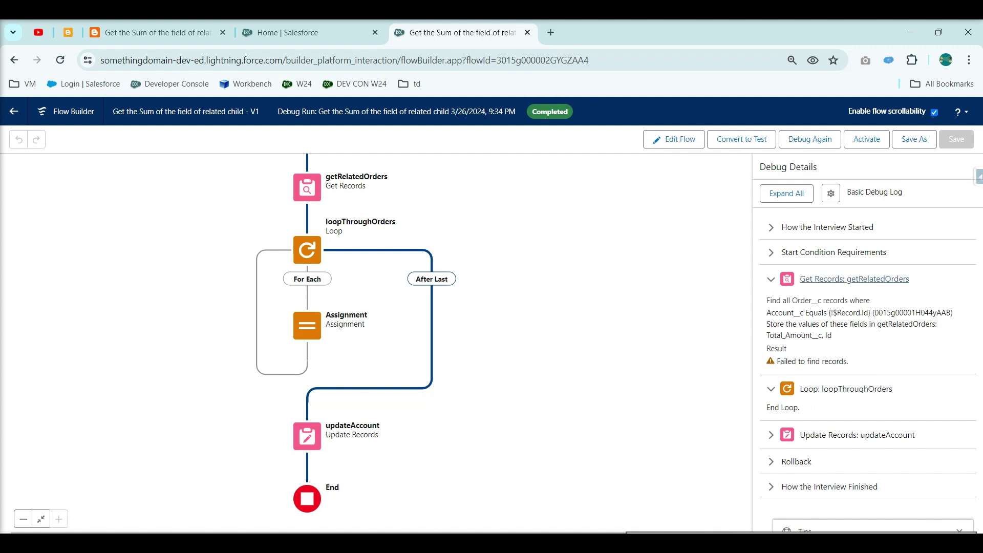
# - Reselect Order as the object of the getRelatedOrders element and close its settings
pyautogui.click(854, 279)
pyautogui.click(573, 232)
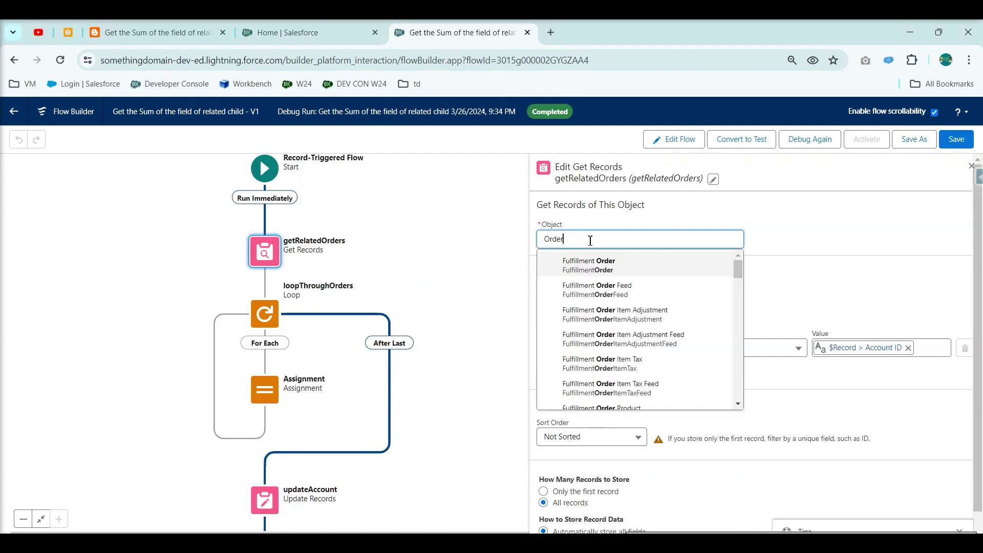
pyautogui.scroll(-2, 630, 318)
pyautogui.click(600, 324)
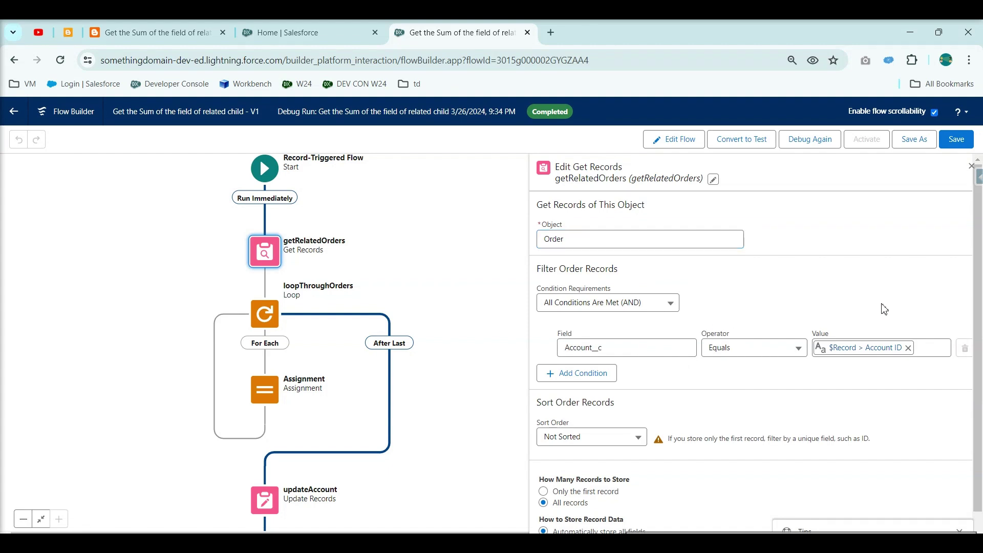
pyautogui.press('Escape')
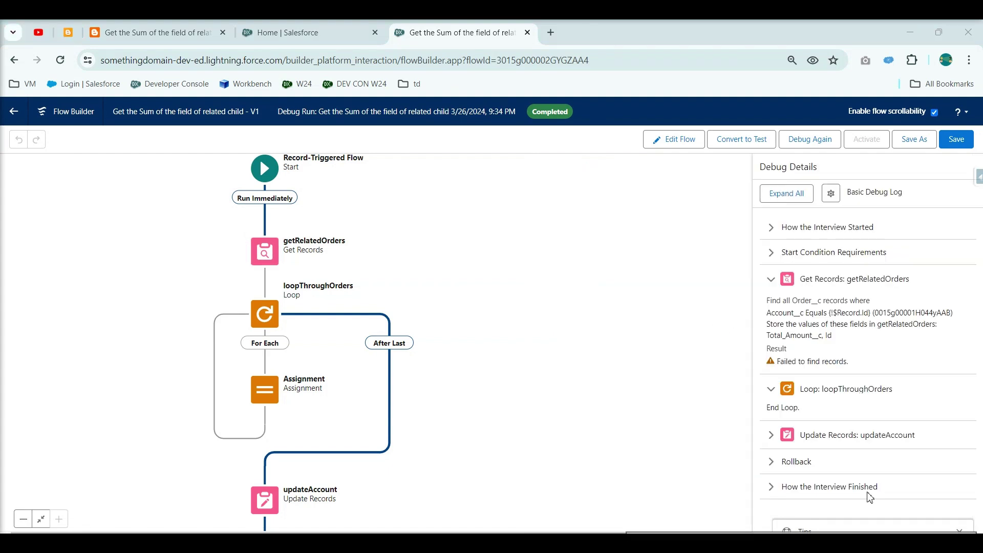
# - Switch to the Salesforce setup page, go to Accounts and open the demo account record
pyautogui.click(286, 30)
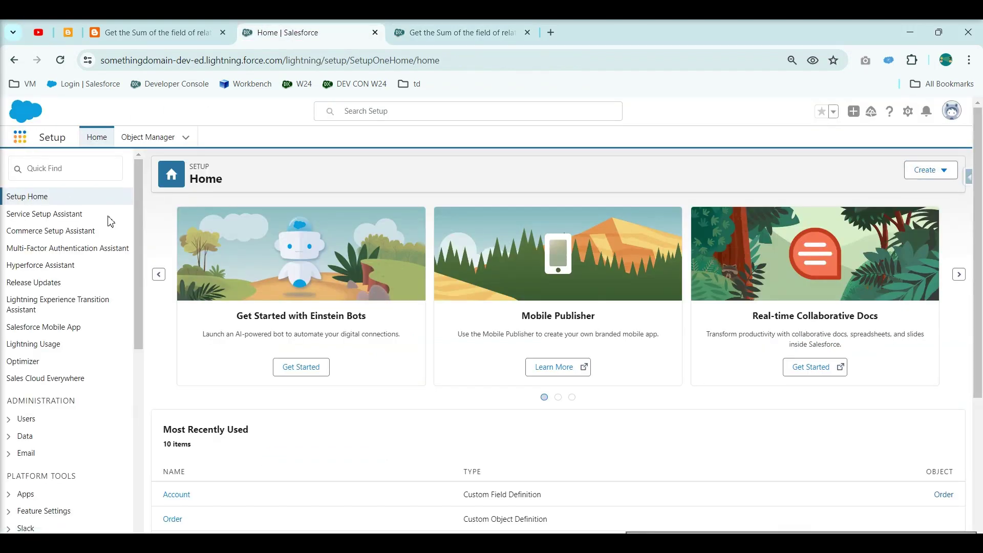
pyautogui.click(19, 136)
pyautogui.write('acc')
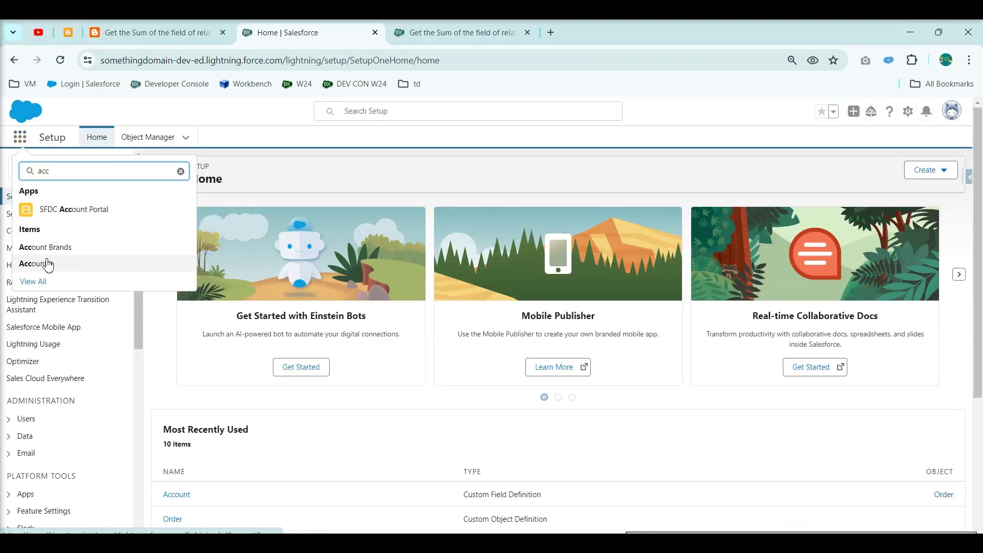
pyautogui.click(49, 264)
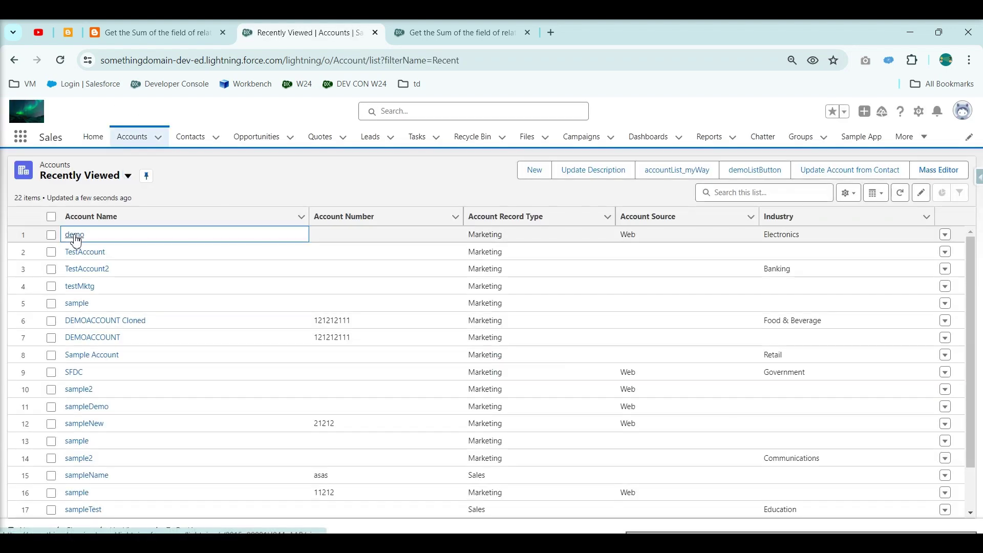
pyautogui.click(75, 235)
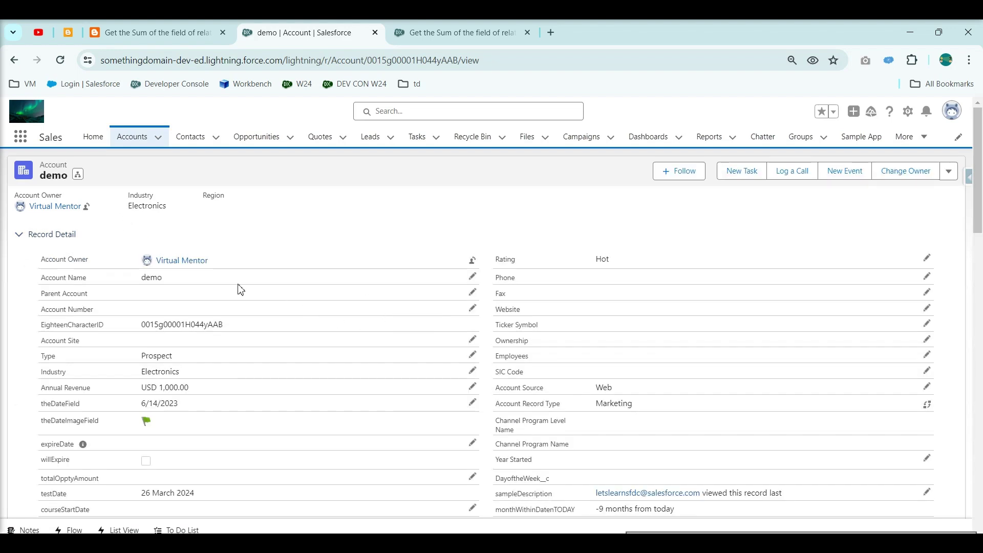
# - Look through the demo account's details and search the page for "has"
pyautogui.scroll(-15, 240, 290)
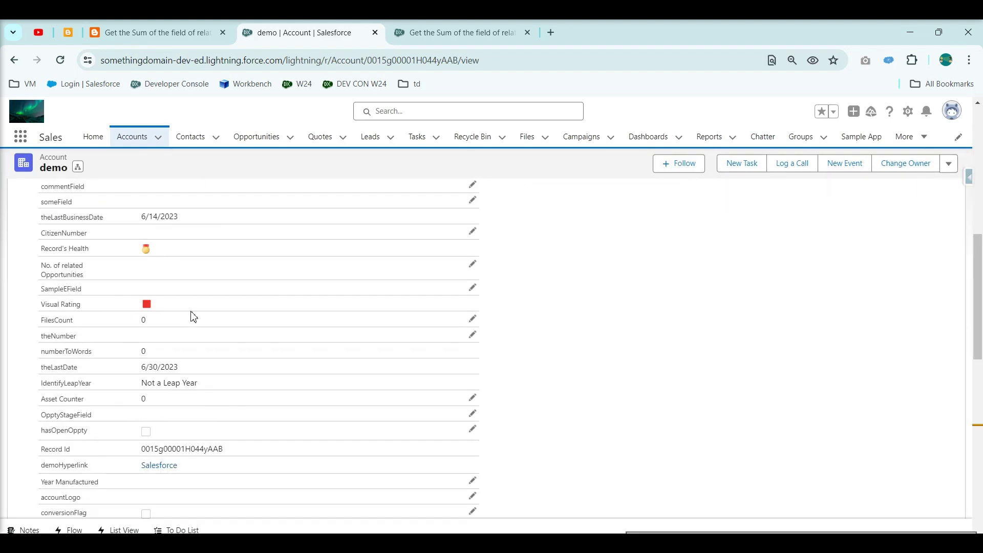
pyautogui.hotkey('ctrl', 'f')
pyautogui.write('has')
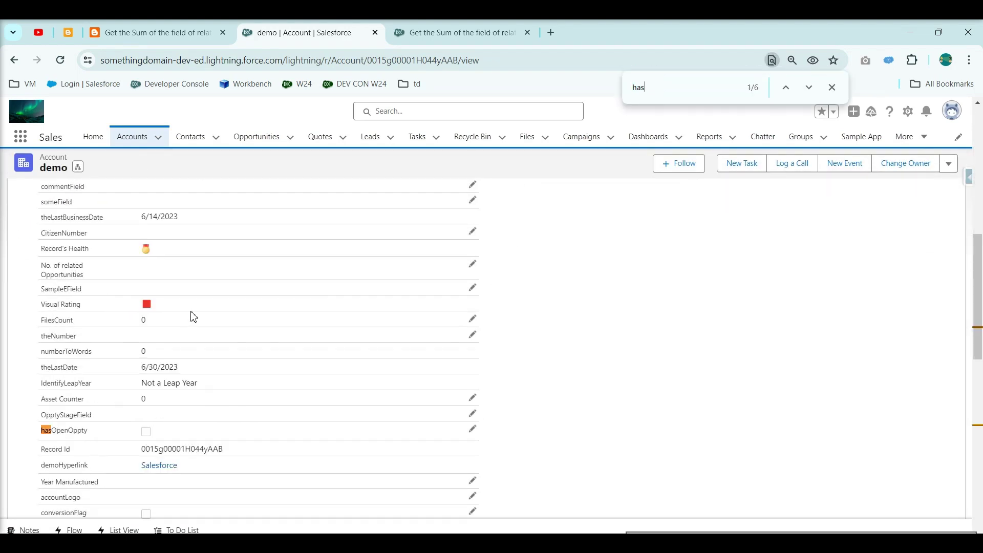
pyautogui.click(808, 88)
pyautogui.click(808, 88)
pyautogui.scroll(-2, 202, 360)
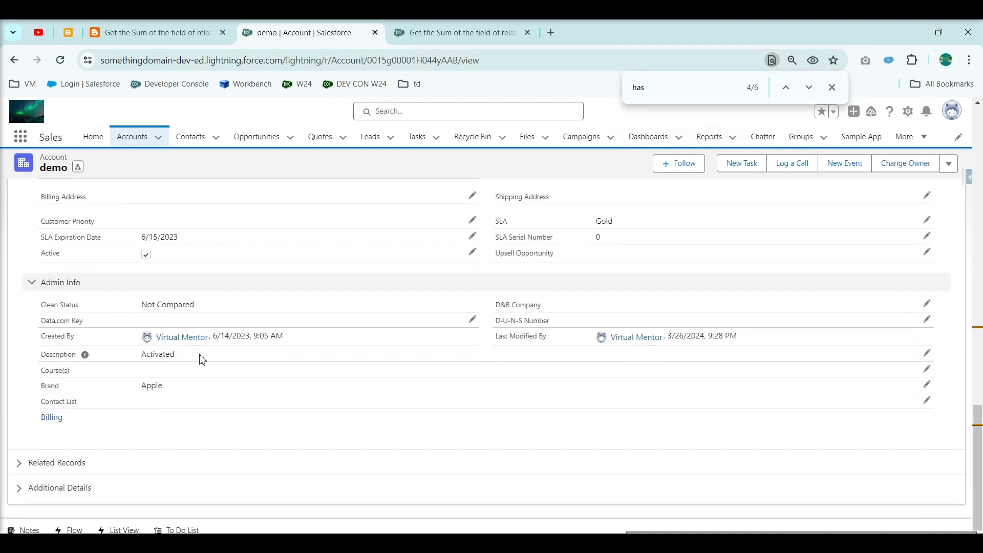
# - Create an order named test1 with total amount 100 from the demo account's related records, and start another one
pyautogui.click(20, 463)
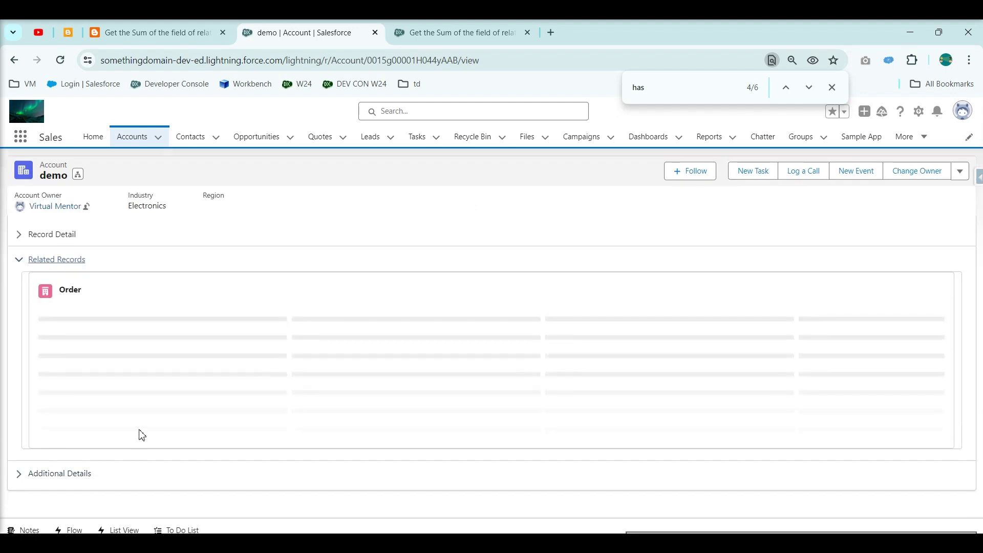
pyautogui.click(937, 285)
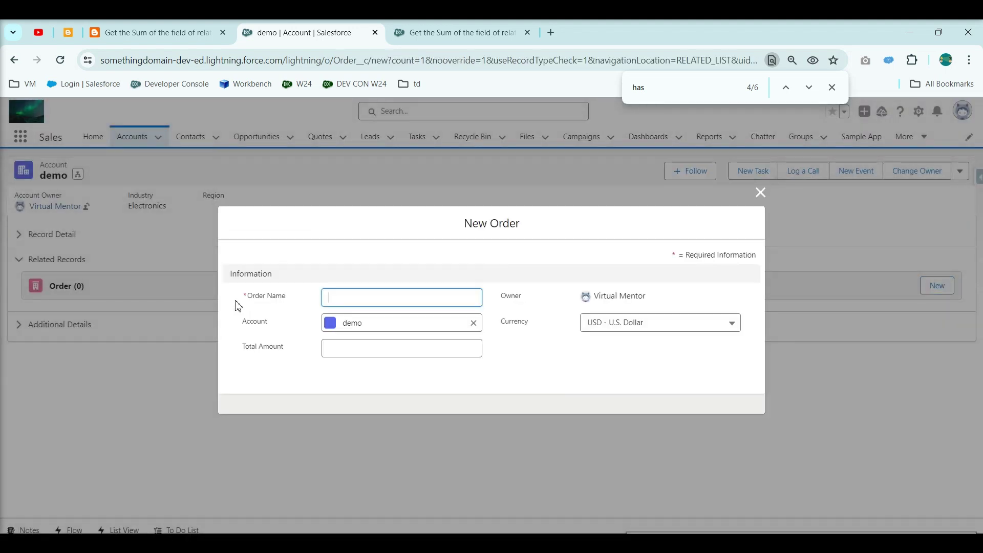
pyautogui.click(375, 305)
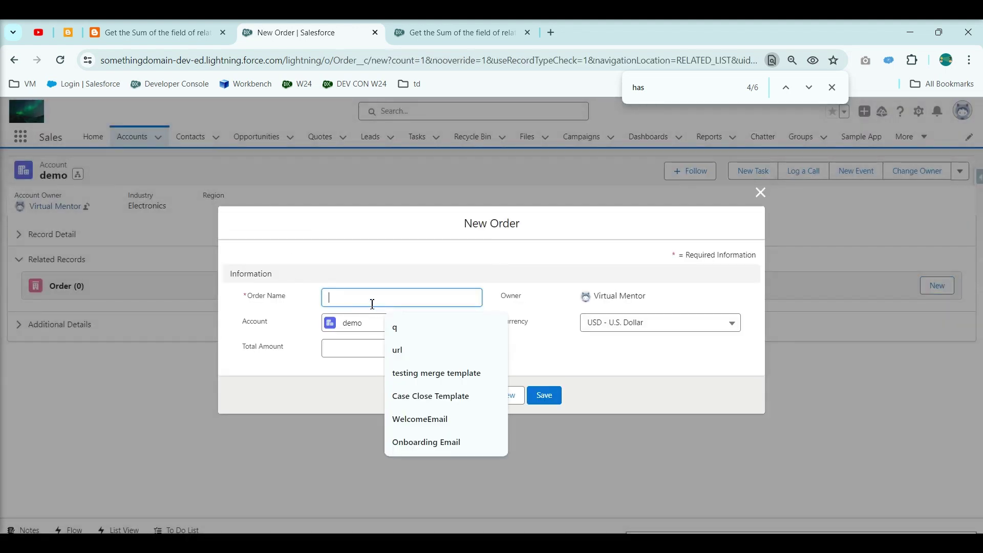
pyautogui.write('test1')
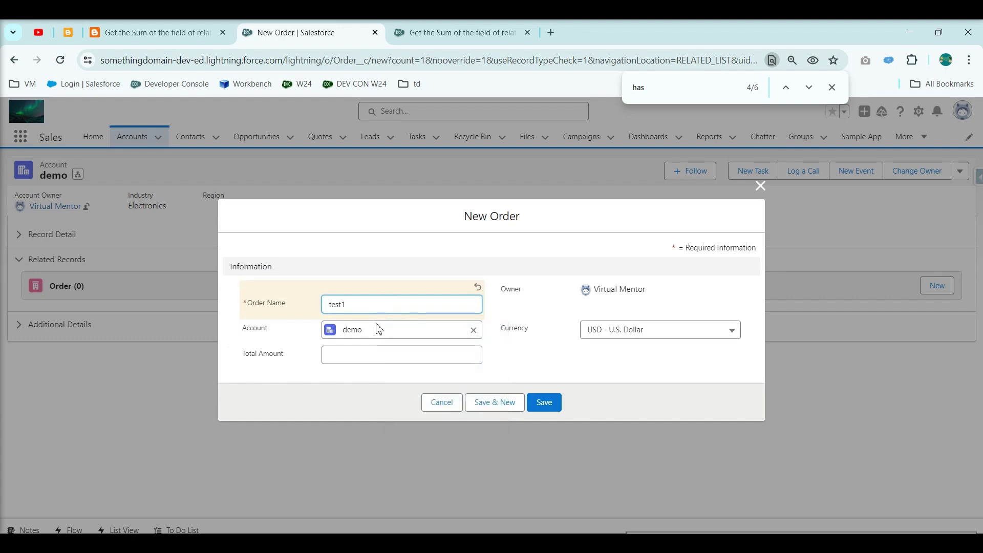
pyautogui.click(374, 353)
pyautogui.write('100')
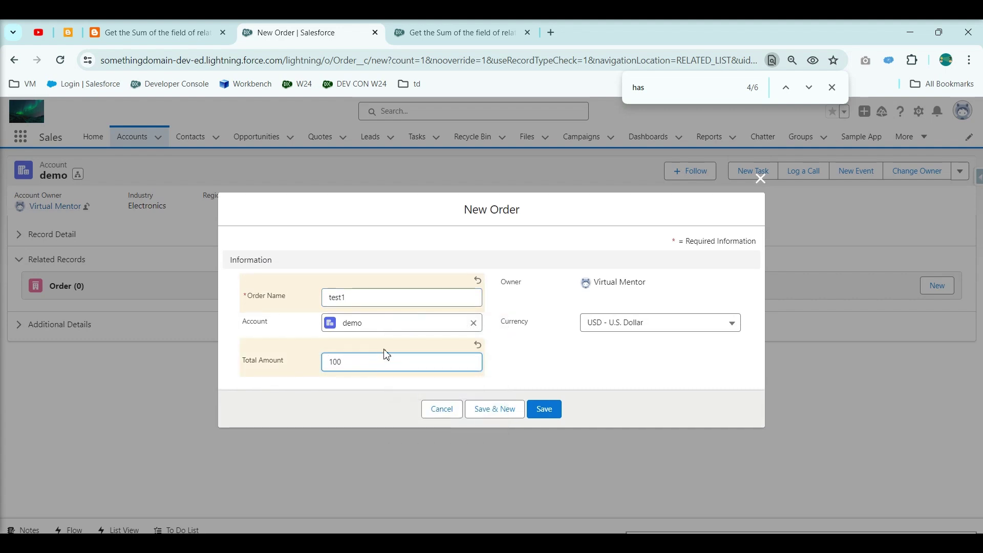
pyautogui.click(495, 409)
# - Create a second order for the demo account, named test2, with total amount 100
pyautogui.click(382, 302)
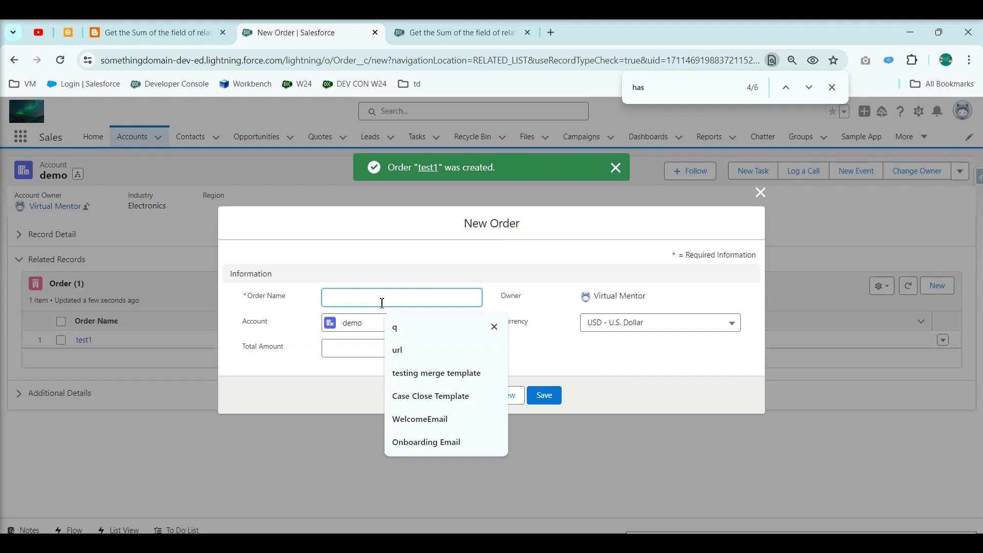
pyautogui.write('test2')
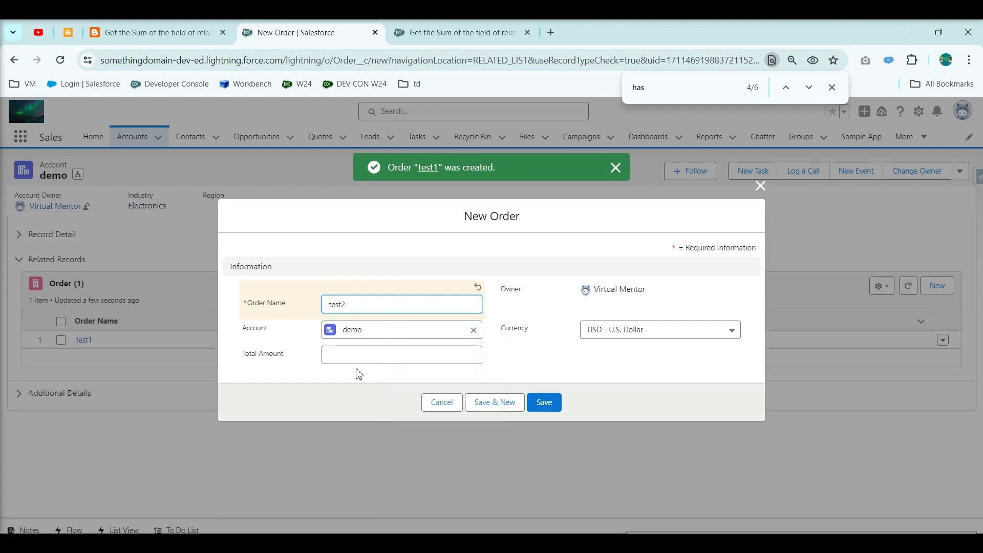
pyautogui.click(361, 357)
pyautogui.write('100')
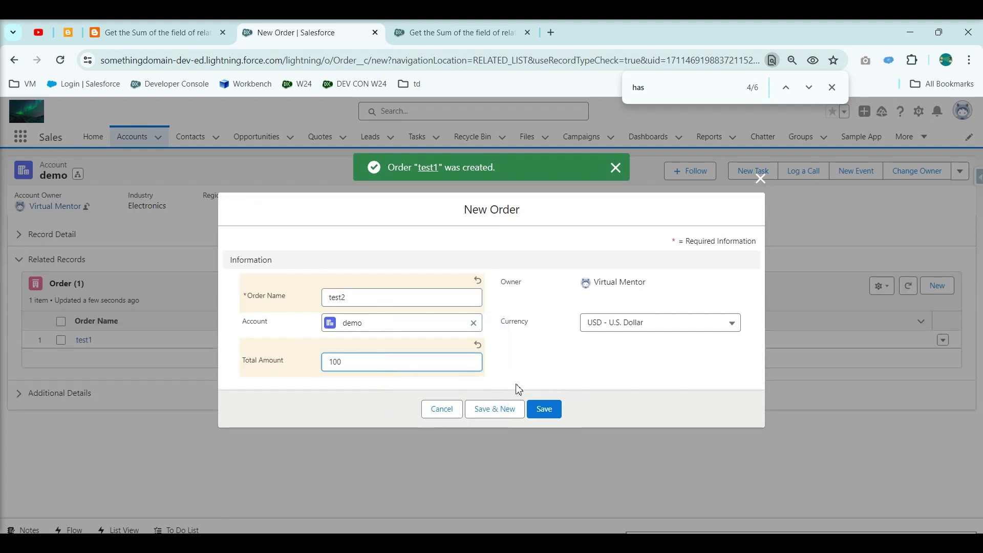
pyautogui.click(543, 408)
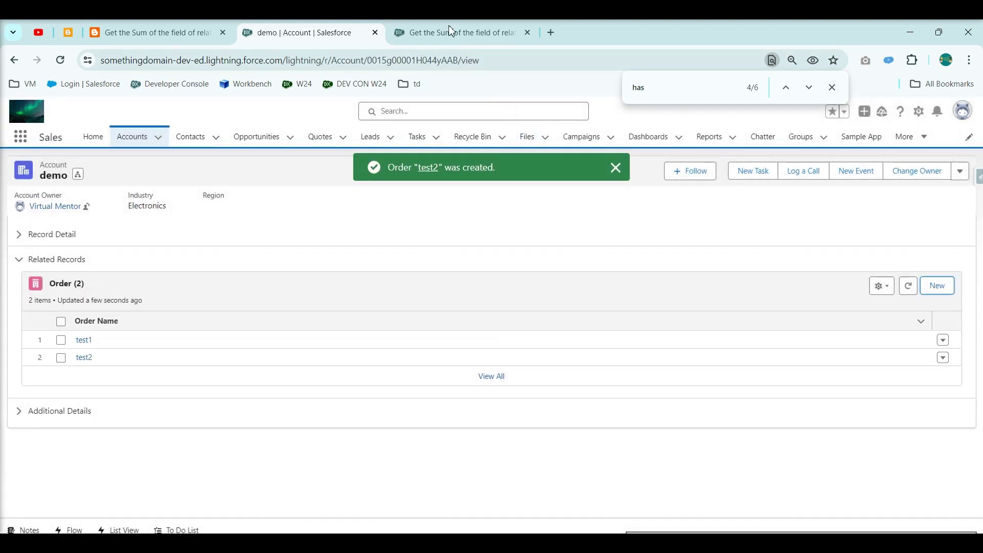
# - Return to the flow, save it and rerun its debug with the demo account as the triggering record
pyautogui.click(451, 31)
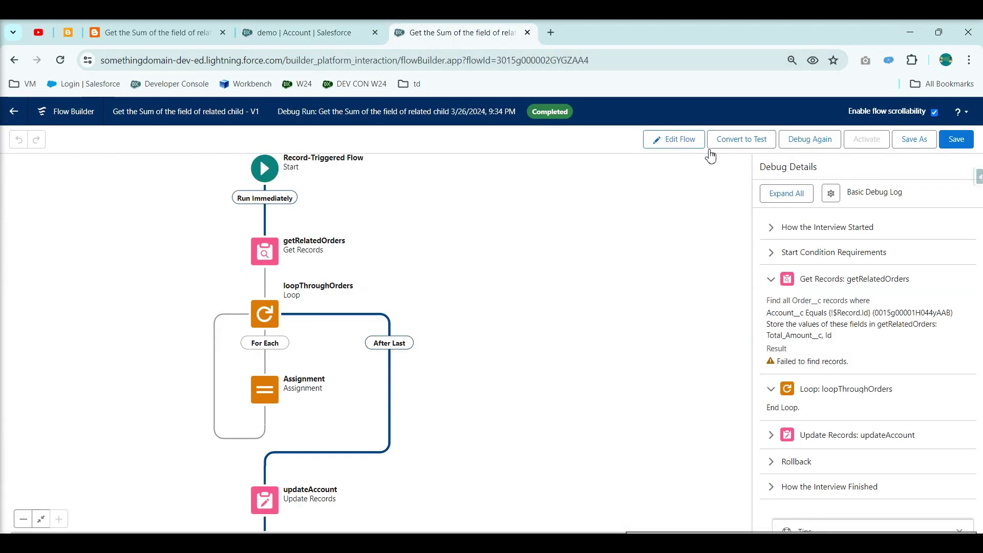
pyautogui.click(812, 148)
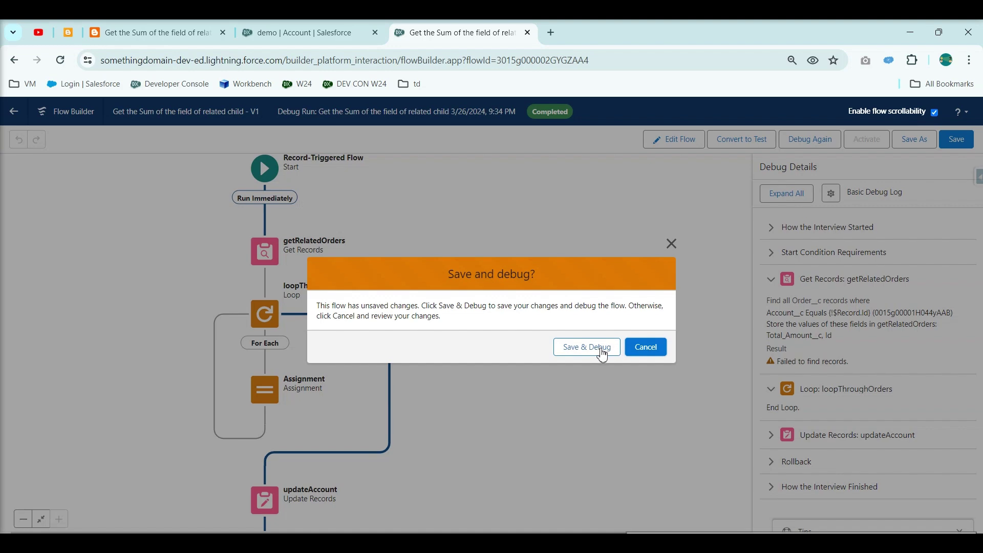
pyautogui.click(608, 353)
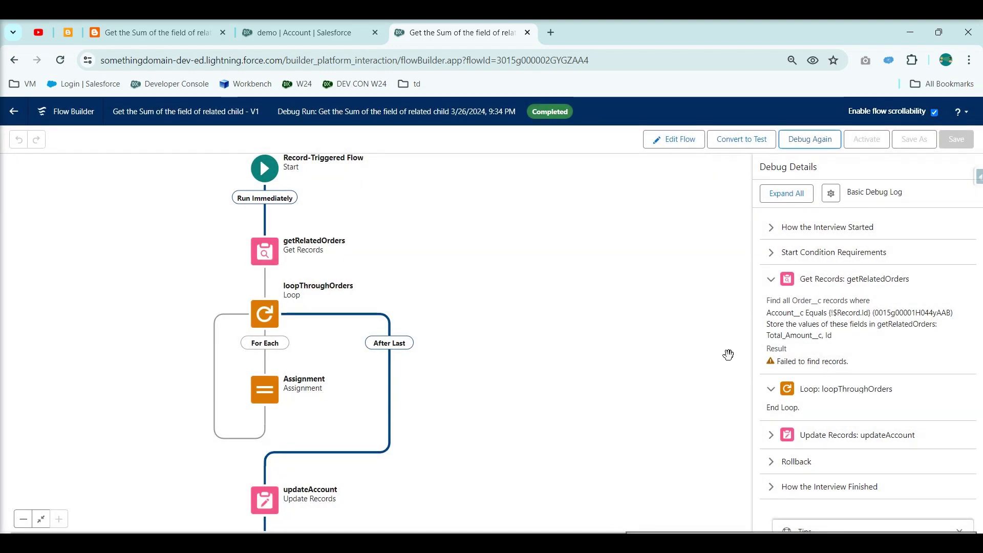
pyautogui.scroll(-3, 545, 347)
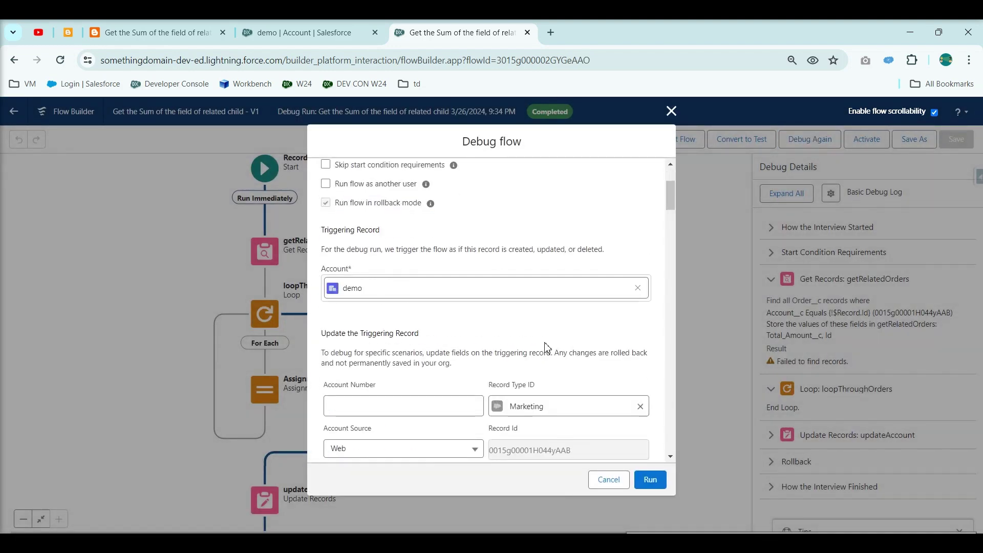
pyautogui.click(655, 485)
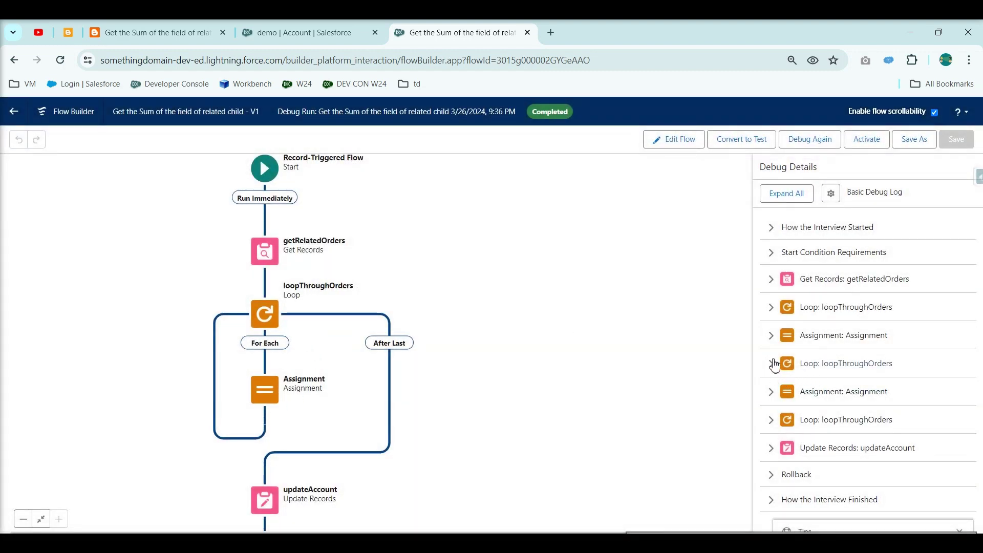
# - Examine the debug details of getRelatedOrders, the first loopThroughOrders iteration and its Collect assignment
pyautogui.click(771, 336)
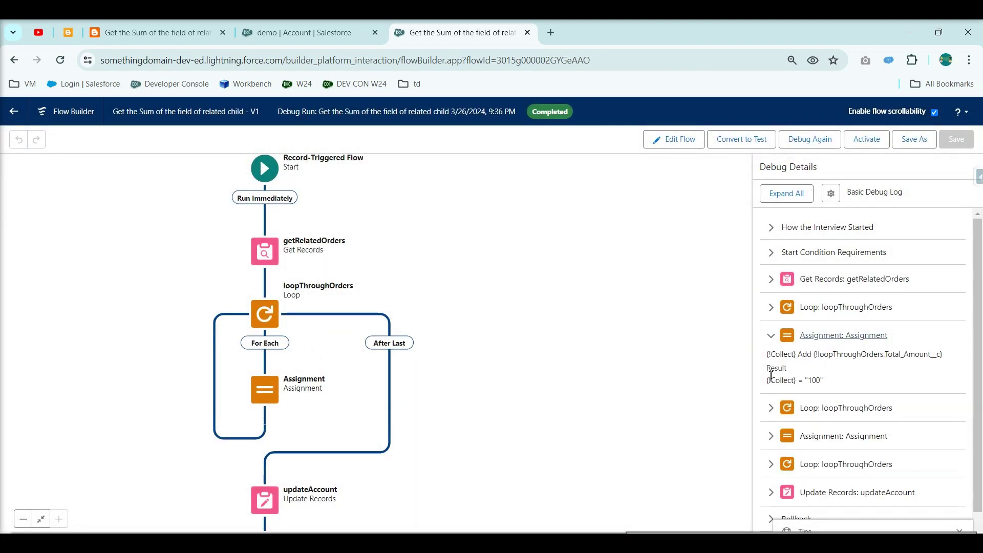
pyautogui.click(772, 307)
pyautogui.click(771, 279)
pyautogui.scroll(-3, 874, 336)
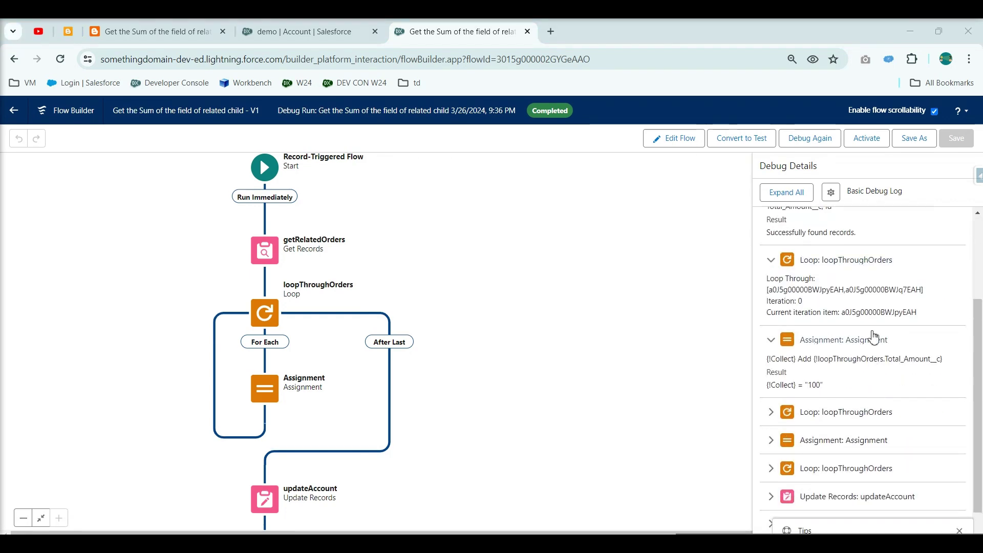
pyautogui.moveTo(774, 292); pyautogui.dragTo(952, 306)
pyautogui.scroll(-1, 953, 306)
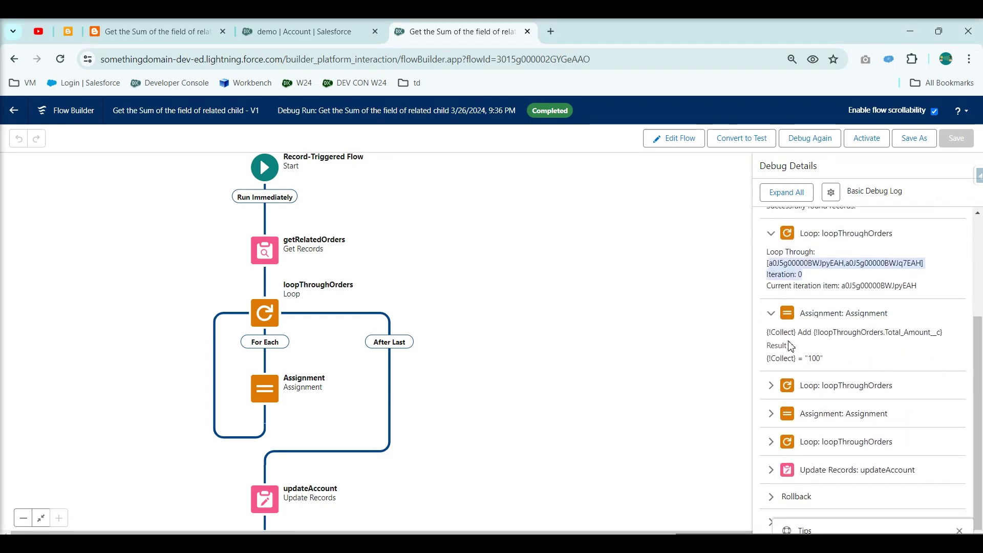
pyautogui.tripleClick(791, 358)
# - Examine the debug details of the second loop iteration, its assignment, the loop's end and the updateAccount element
pyautogui.click(838, 388)
pyautogui.scroll(-2, 842, 381)
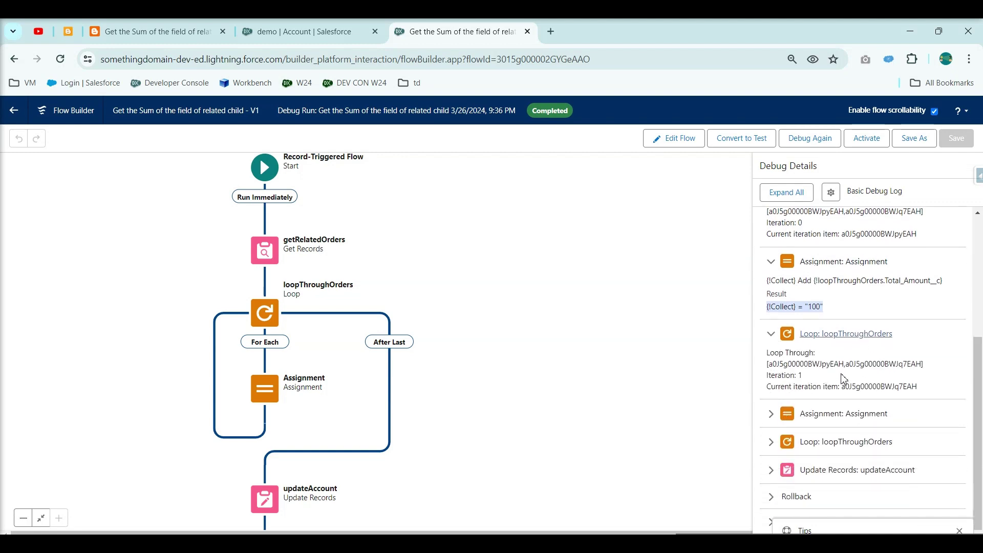
pyautogui.click(839, 414)
pyautogui.scroll(-2, 819, 410)
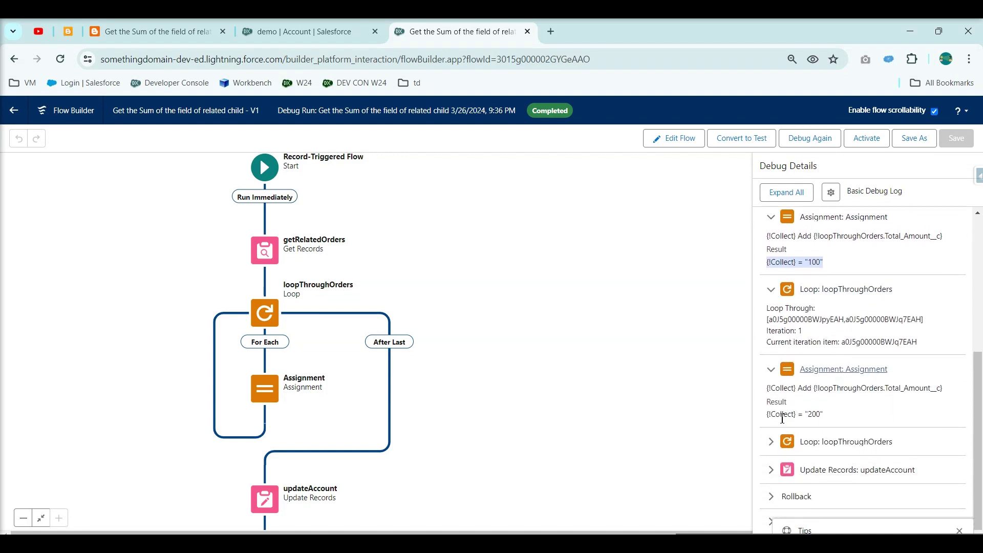
pyautogui.moveTo(779, 414); pyautogui.dragTo(851, 422)
pyautogui.click(770, 443)
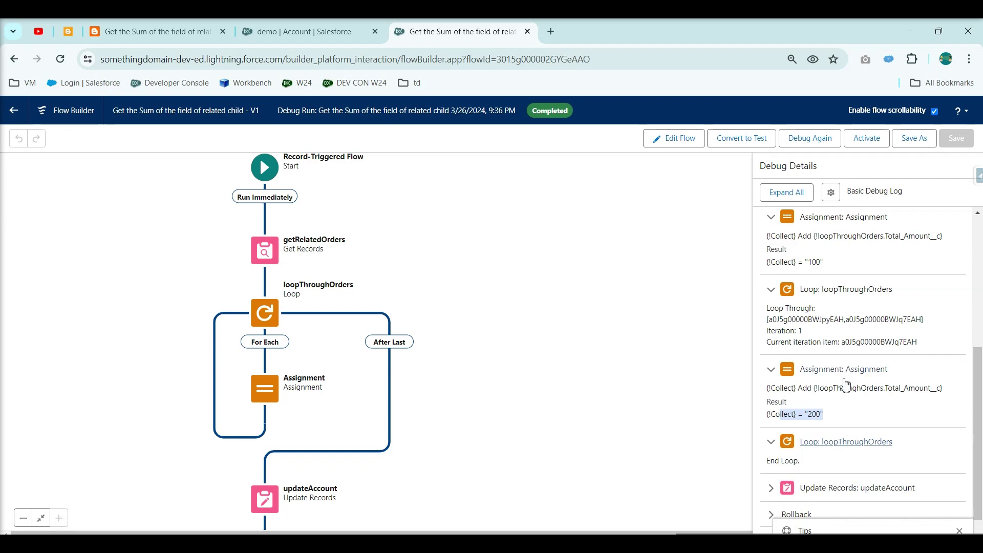
pyautogui.scroll(-1, 770, 445)
pyautogui.click(774, 474)
pyautogui.scroll(-8, 818, 405)
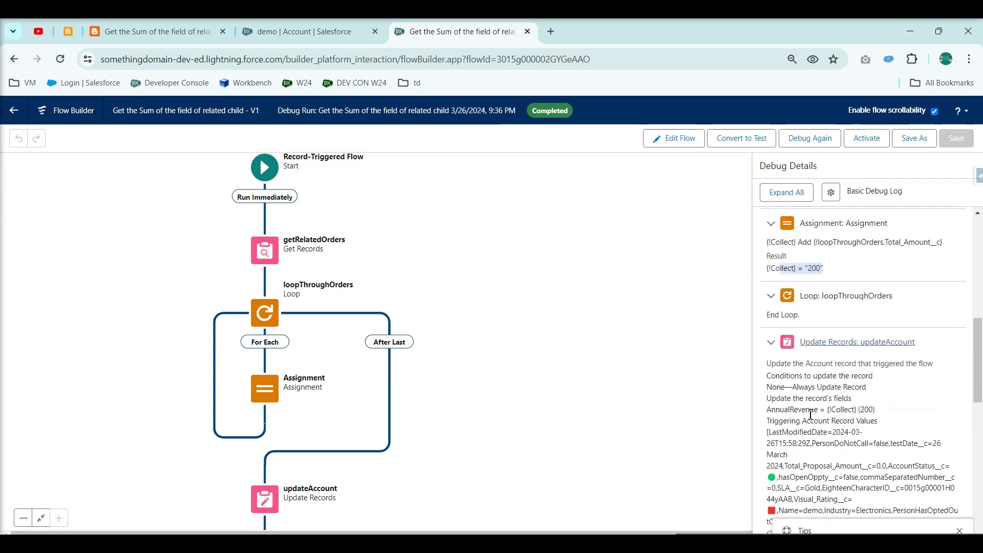
pyautogui.scroll(-10, 846, 357)
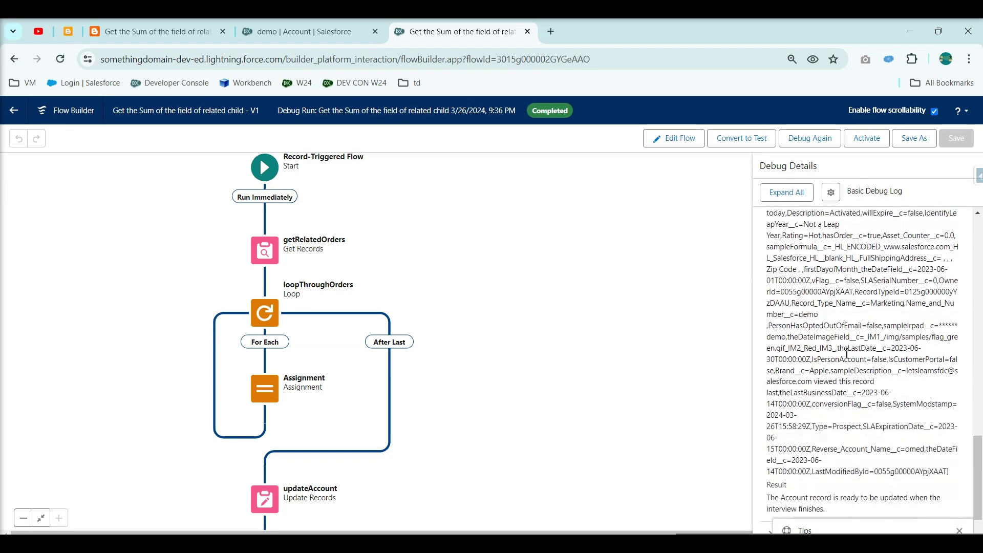
# - Activate the flow and re-save the demo account without edits to trigger it, checking its Annual Revenue
pyautogui.click(867, 146)
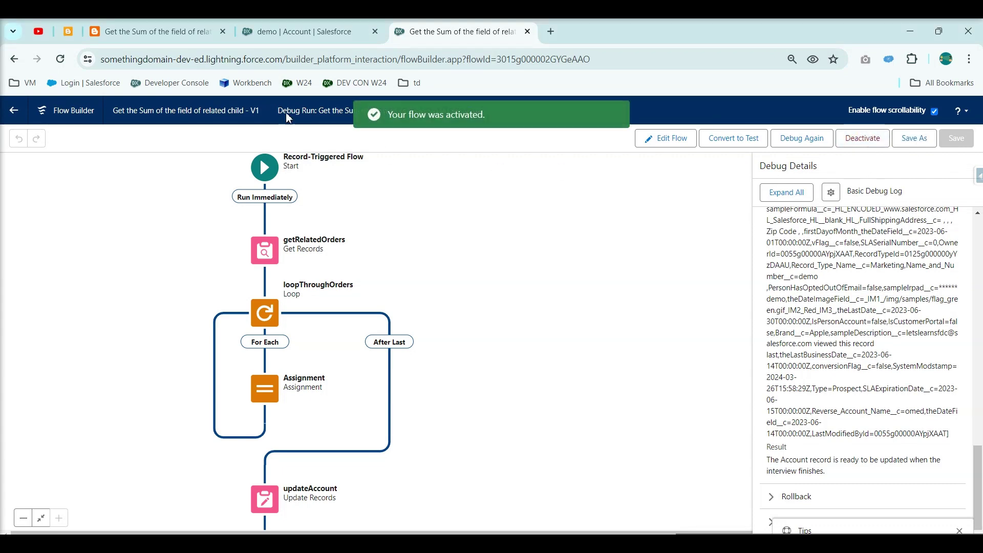
pyautogui.click(309, 47)
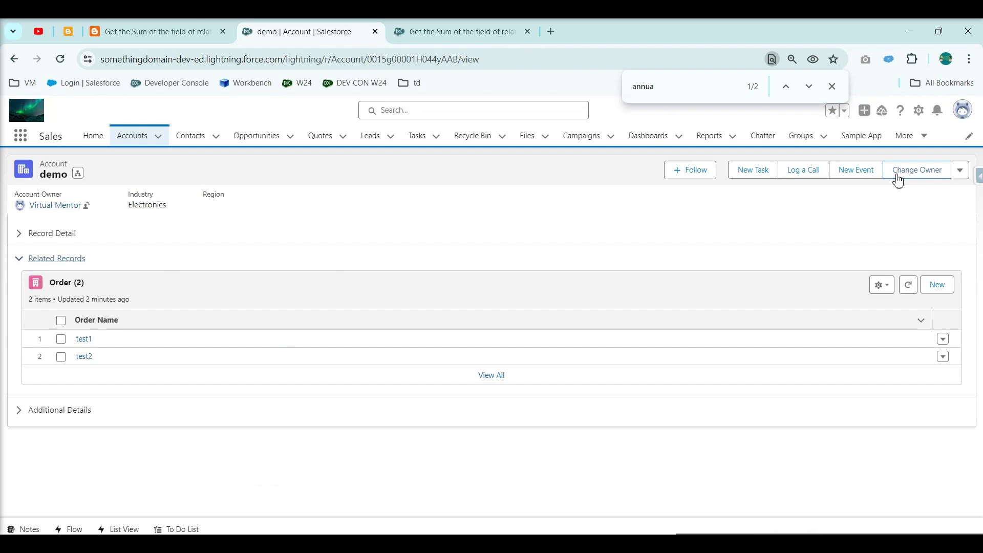
pyautogui.click(17, 234)
pyautogui.click(950, 171)
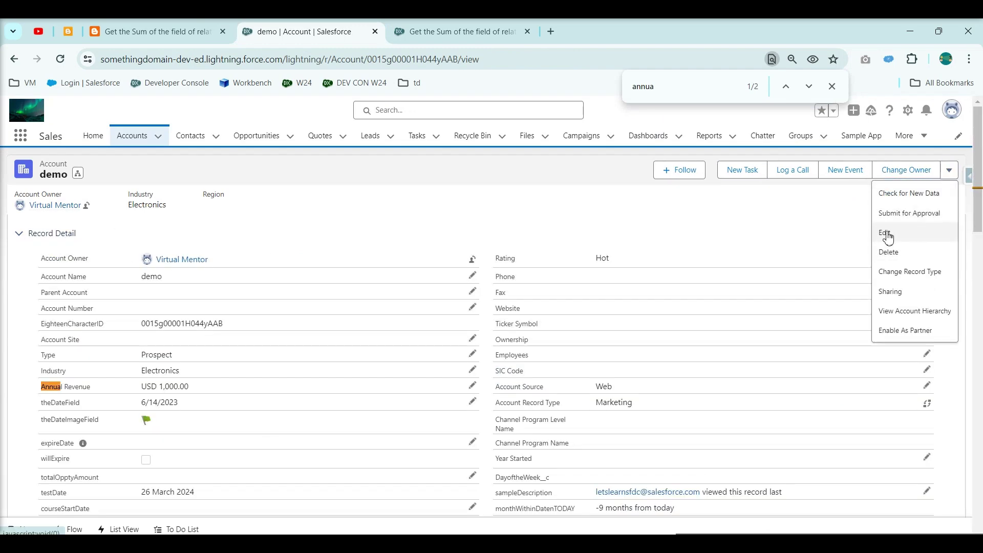
pyautogui.click(824, 232)
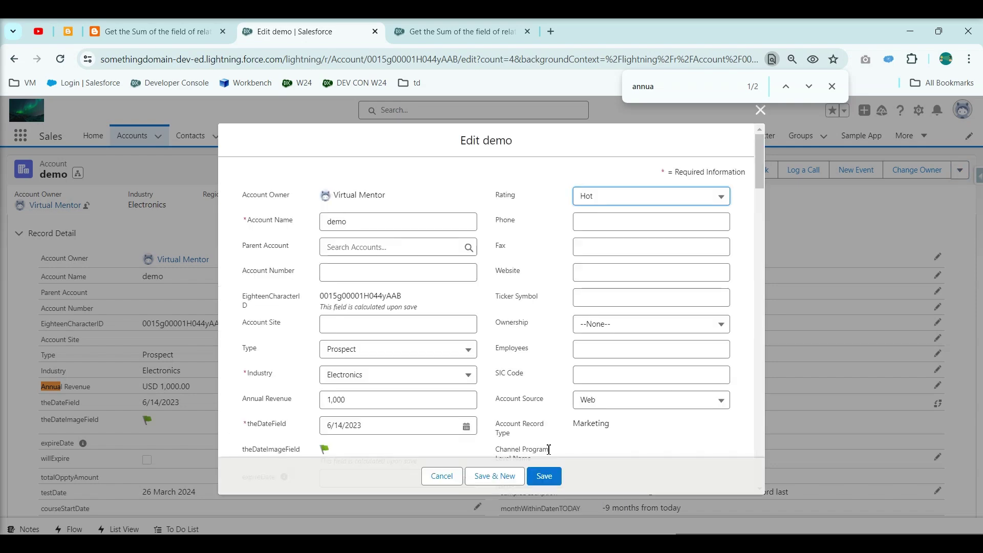
pyautogui.click(545, 476)
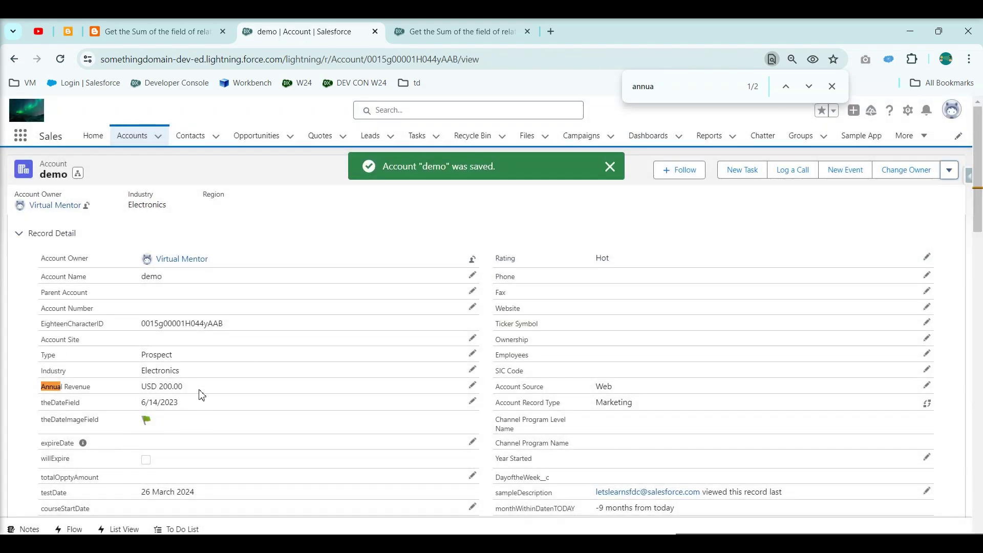
pyautogui.moveTo(201, 395); pyautogui.dragTo(134, 392)
# - Open the test1 order from the demo account's related records and set its Total Amount to 500
pyautogui.scroll(-15, 159, 418)
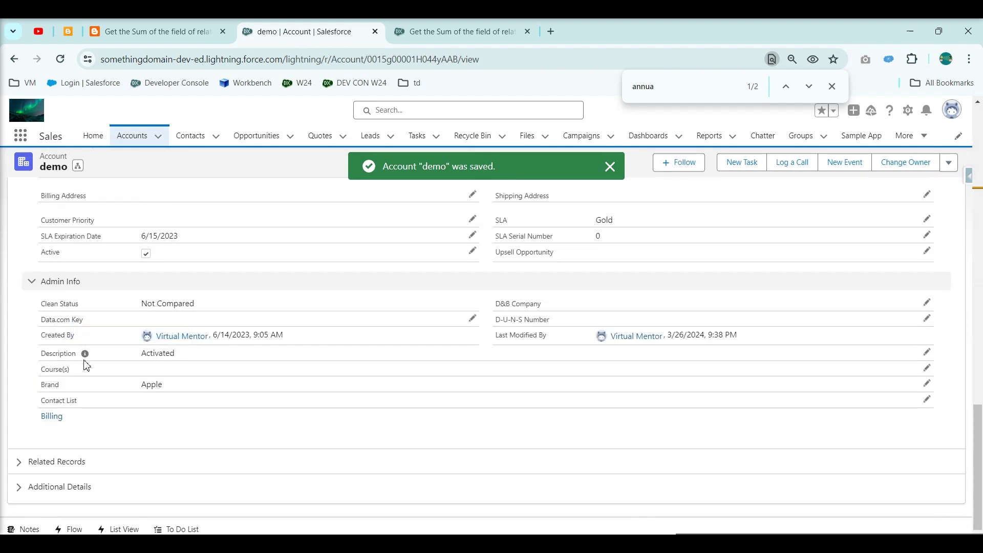
pyautogui.click(19, 461)
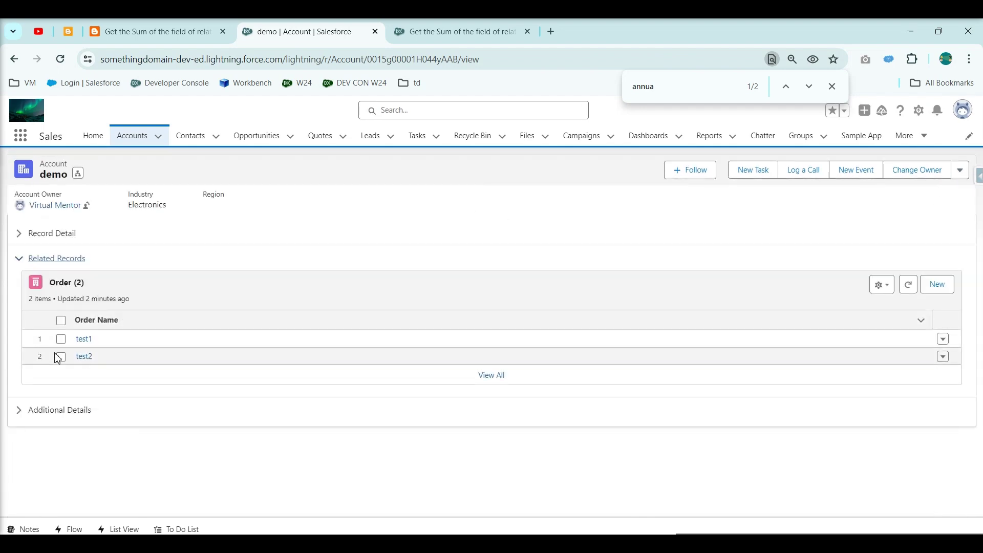
pyautogui.click(86, 340)
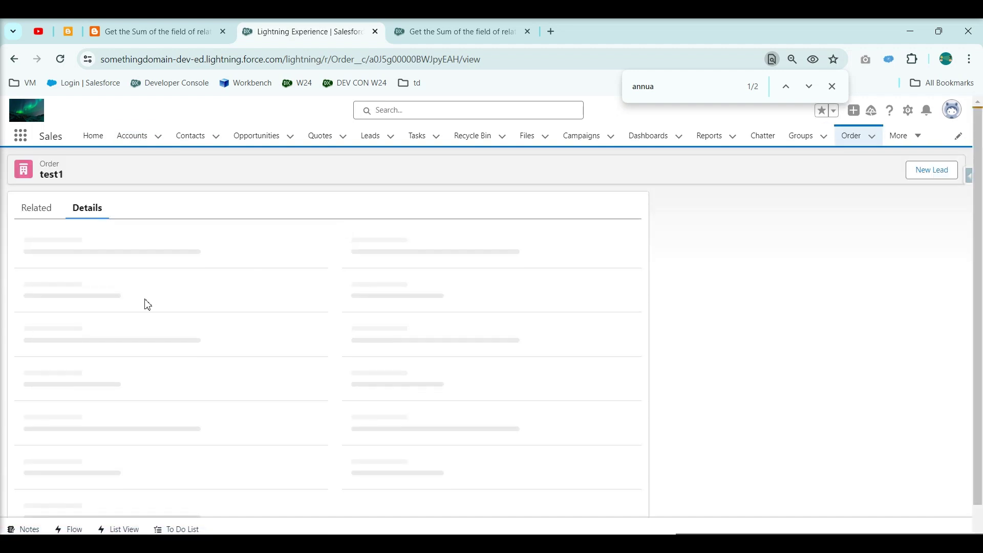
pyautogui.click(318, 272)
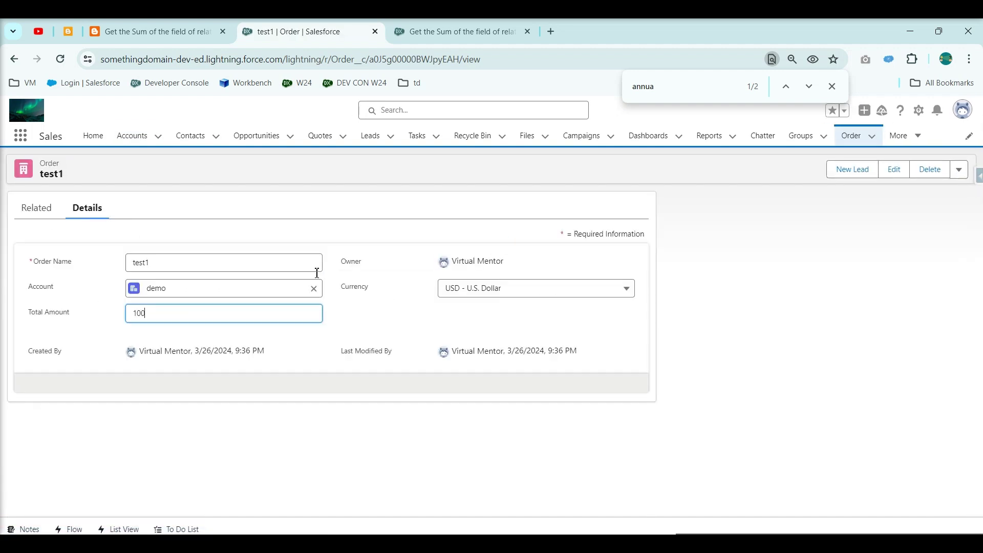
pyautogui.press('BackSpace')
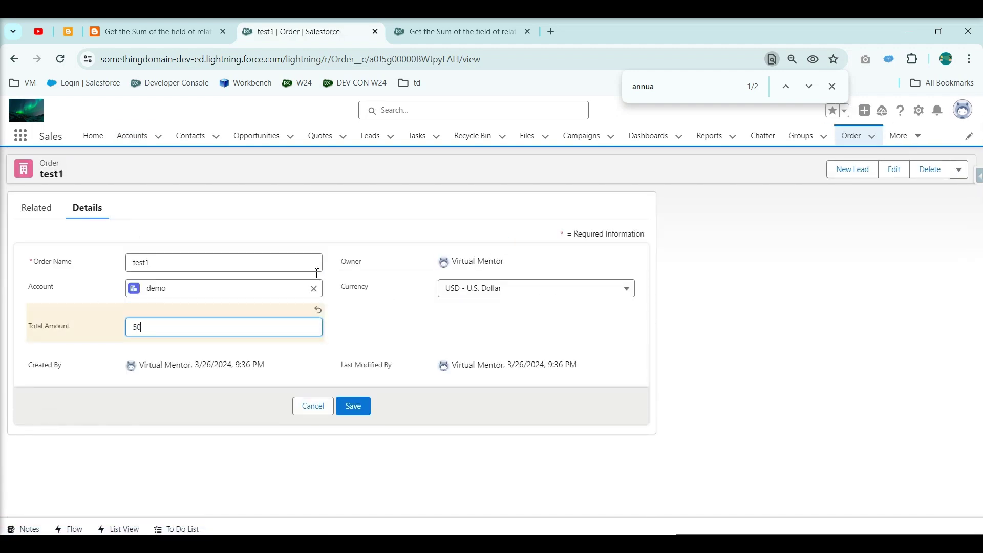
pyautogui.click(360, 410)
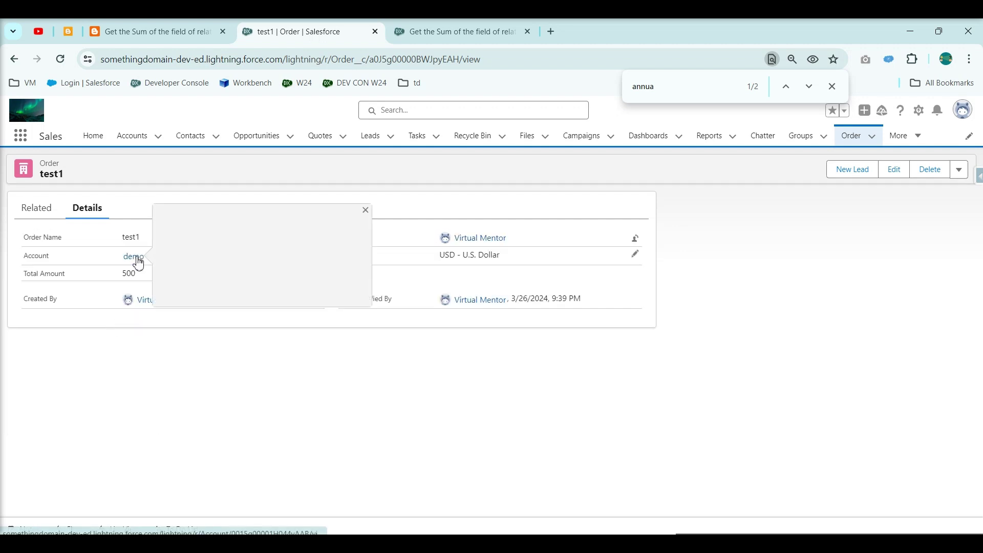
# - Go back to the demo account, open its related test2 order and set the Total Amount to 400
pyautogui.click(138, 263)
pyautogui.scroll(-10, 156, 358)
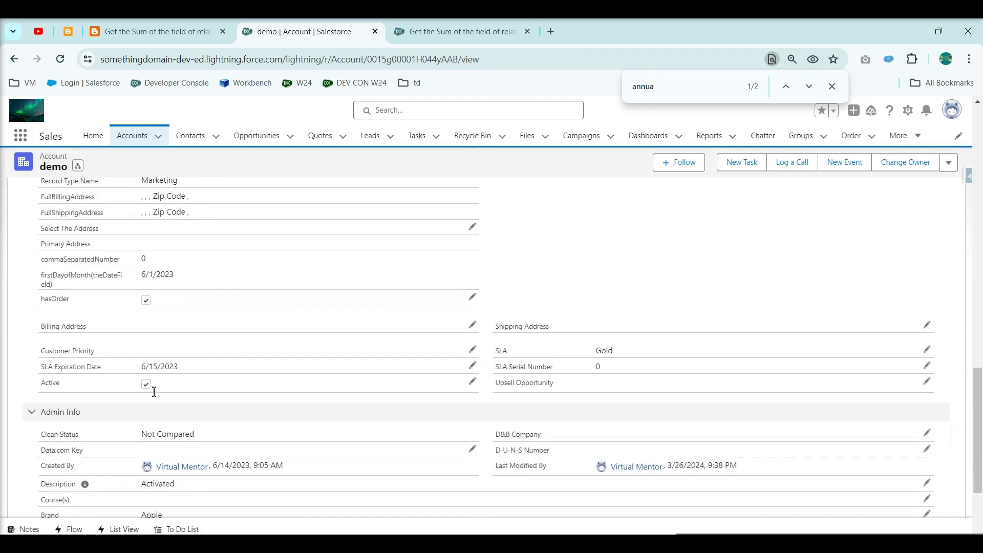
pyautogui.scroll(-3, 154, 392)
pyautogui.click(35, 459)
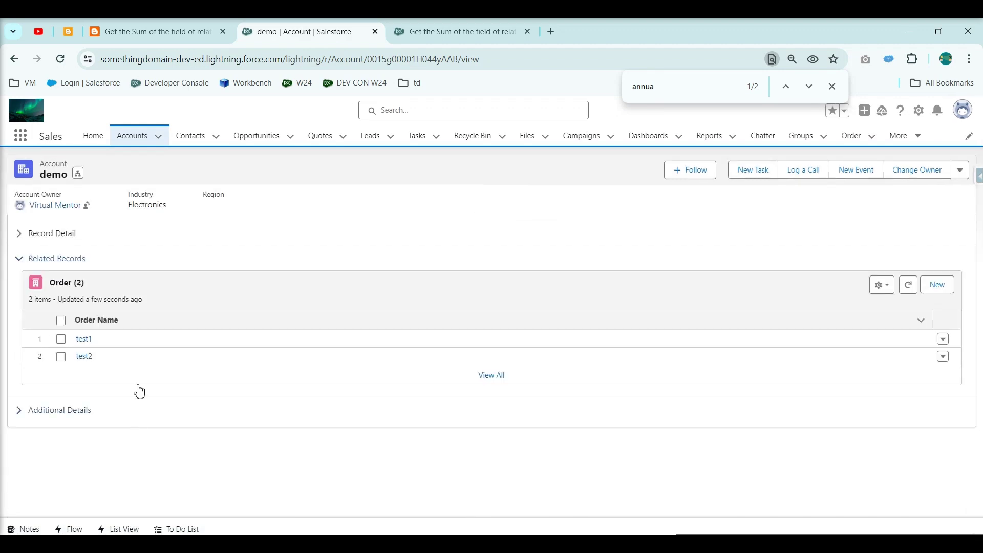
pyautogui.click(88, 360)
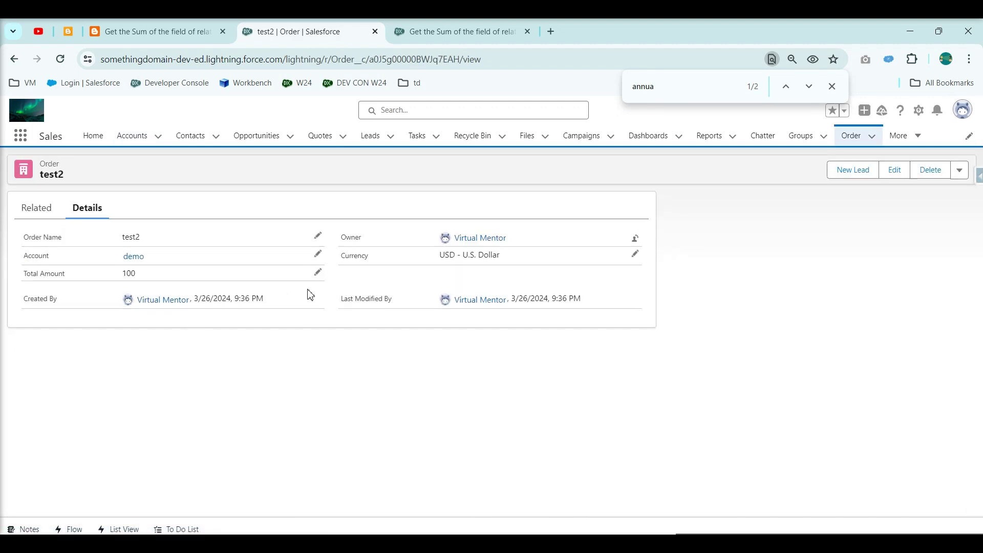
pyautogui.click(318, 273)
pyautogui.moveTo(170, 317); pyautogui.dragTo(85, 324)
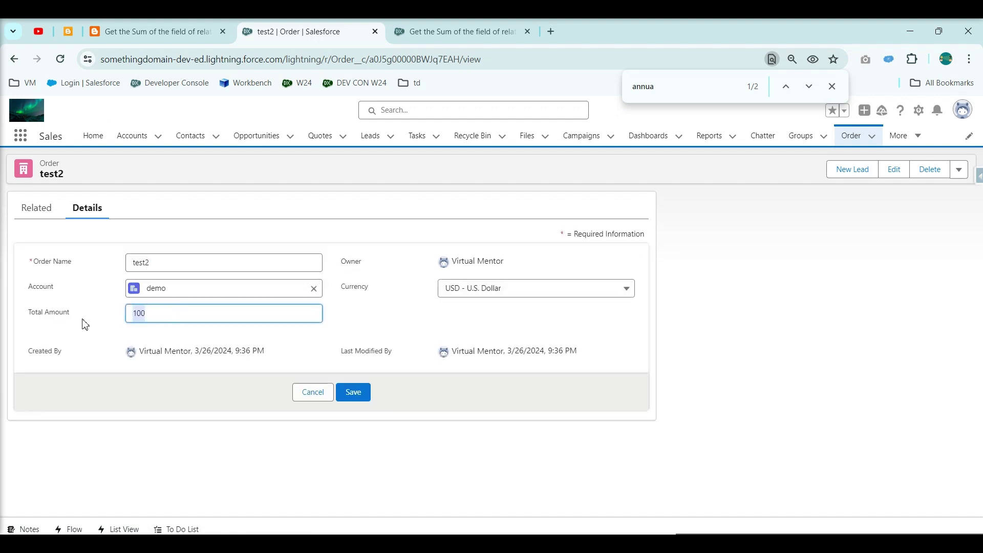
pyautogui.write('4')
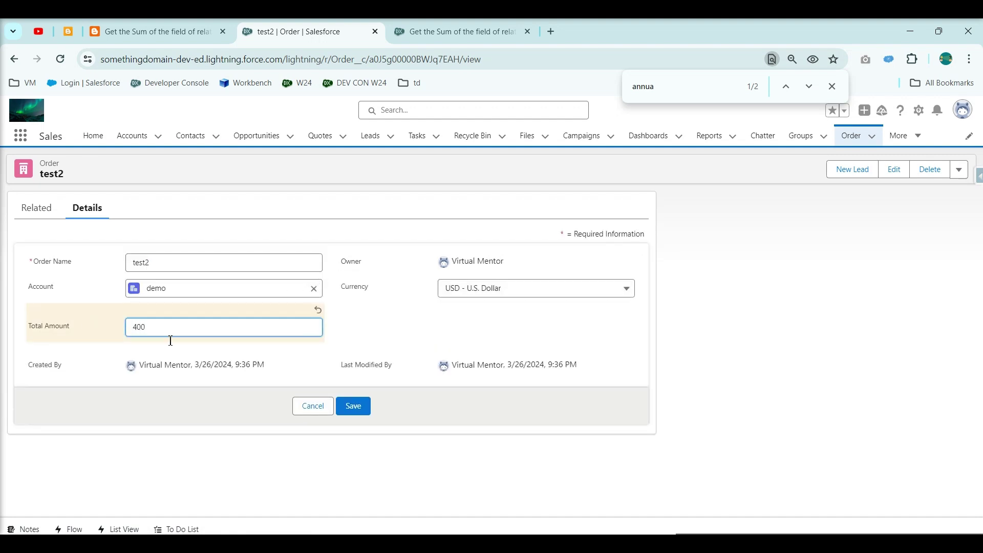
pyautogui.click(351, 406)
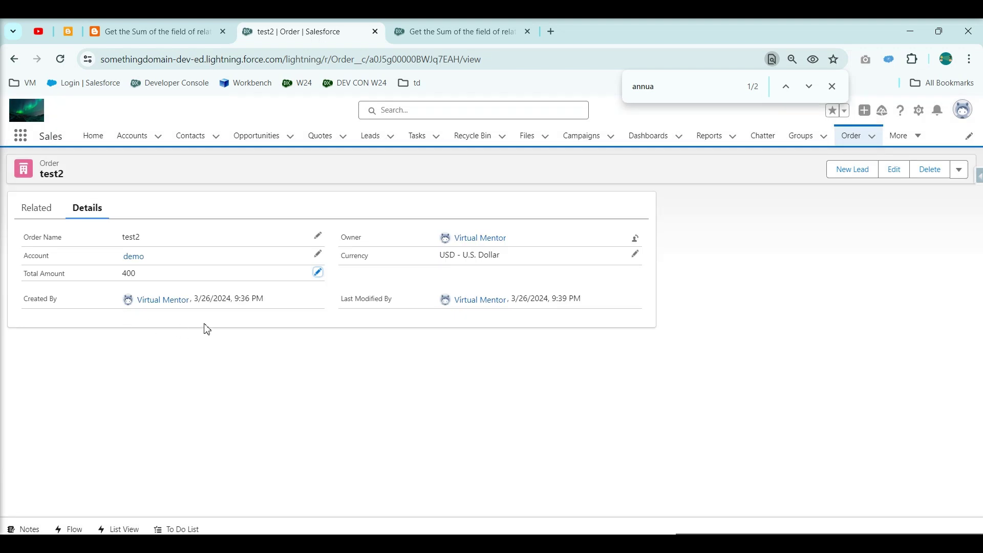
# - Return to the demo account, re-save it without edits to trigger the flow, and check its Annual Revenue
pyautogui.click(134, 257)
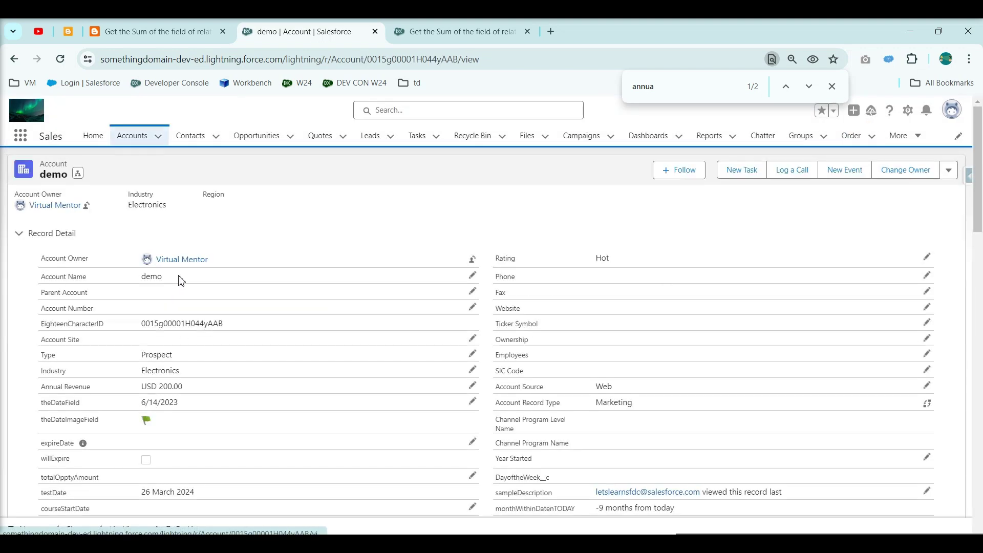
pyautogui.click(954, 176)
pyautogui.click(891, 234)
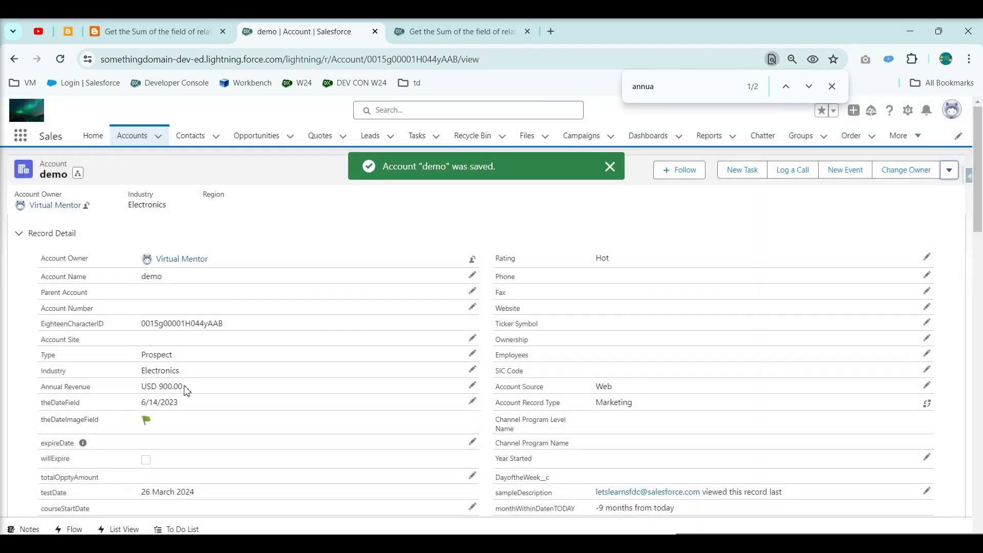
pyautogui.moveTo(186, 391); pyautogui.dragTo(134, 393)
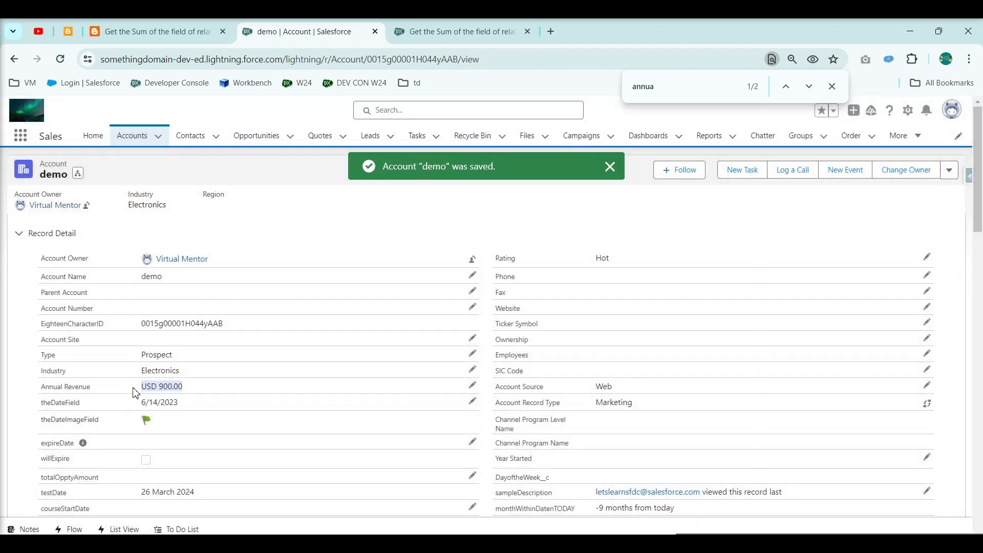